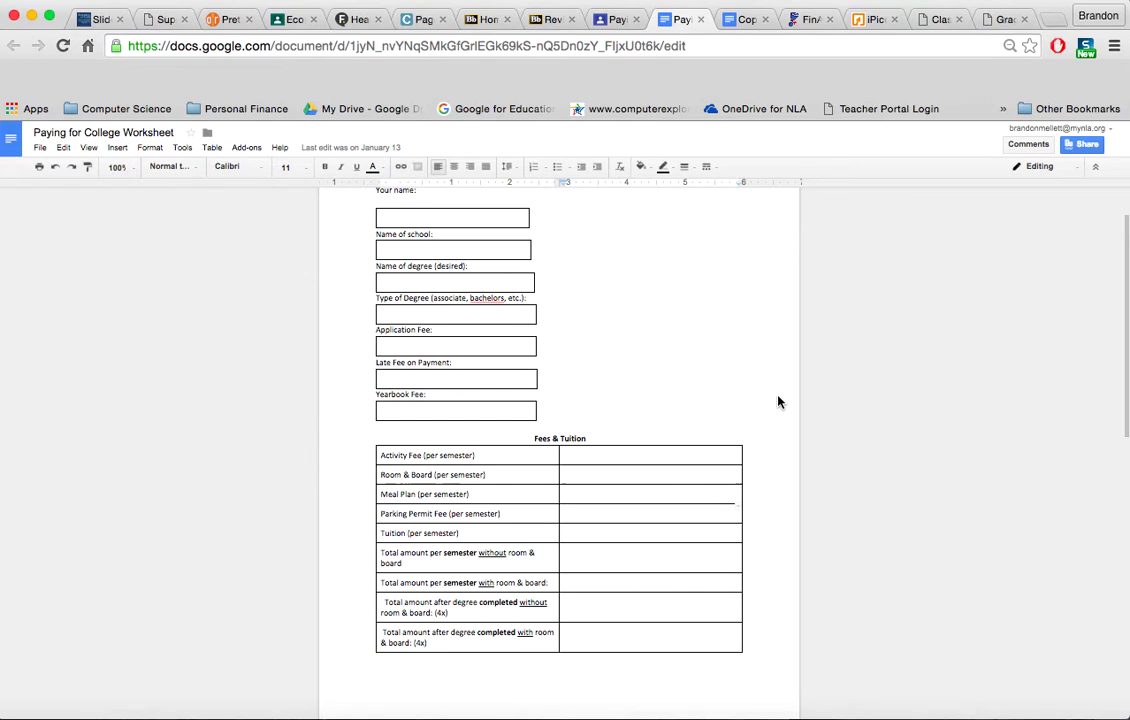
- Review the blank Paying for College Worksheet, from the school and degree fields through the Fees & Tuition table
scroll(778, 400, up, 1)
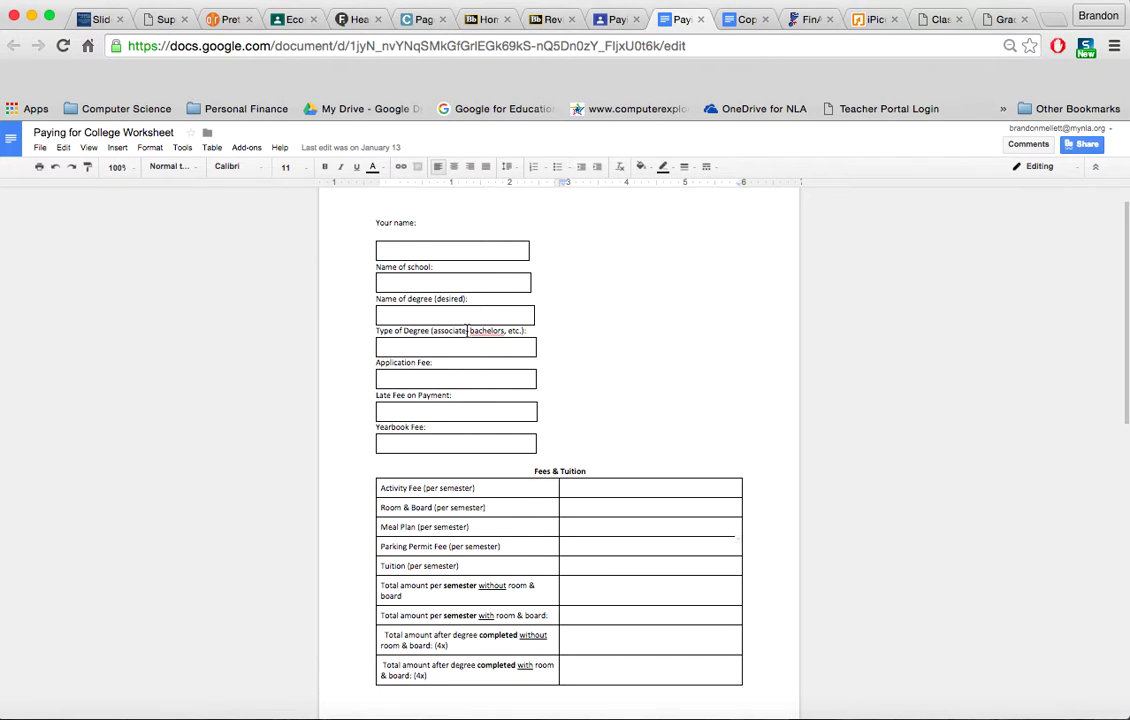
scroll(585, 445, down, 2)
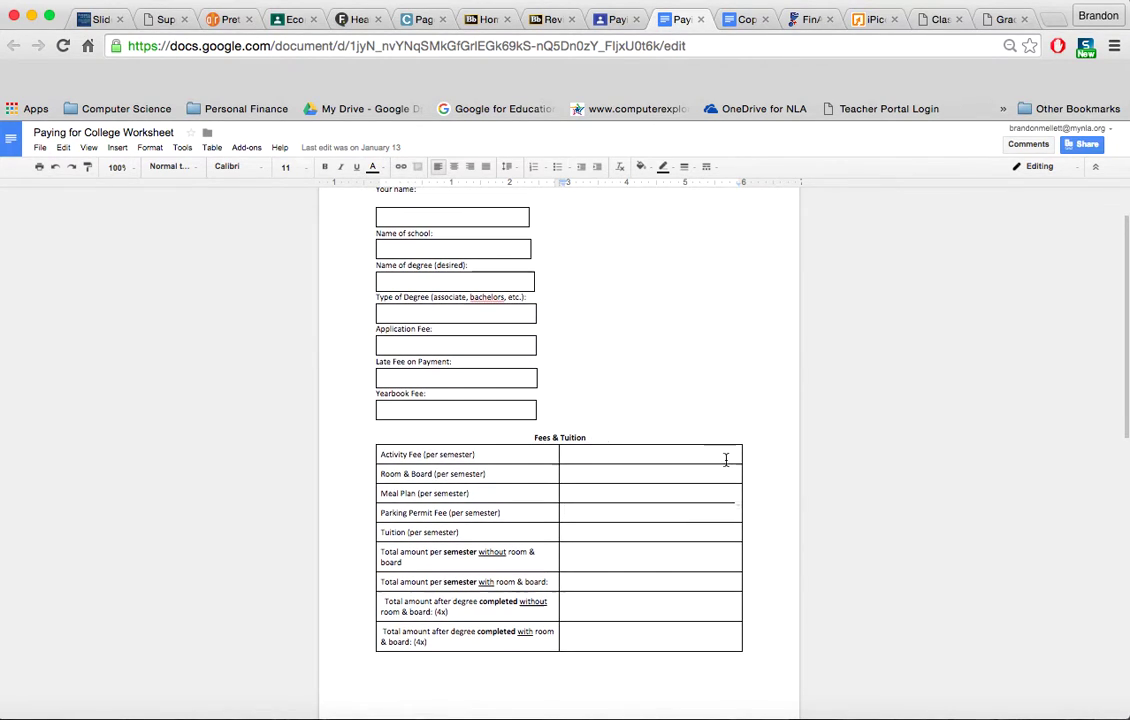
scroll(769, 510, down, 2)
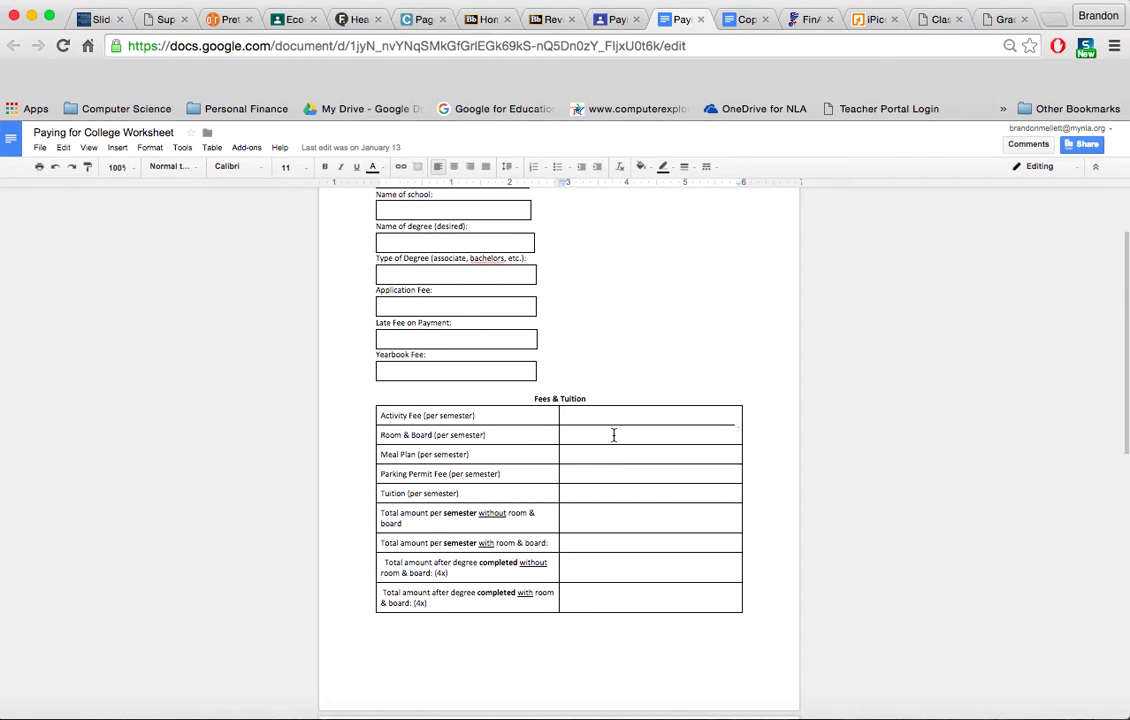
click(603, 526)
scroll(673, 446, up, 2)
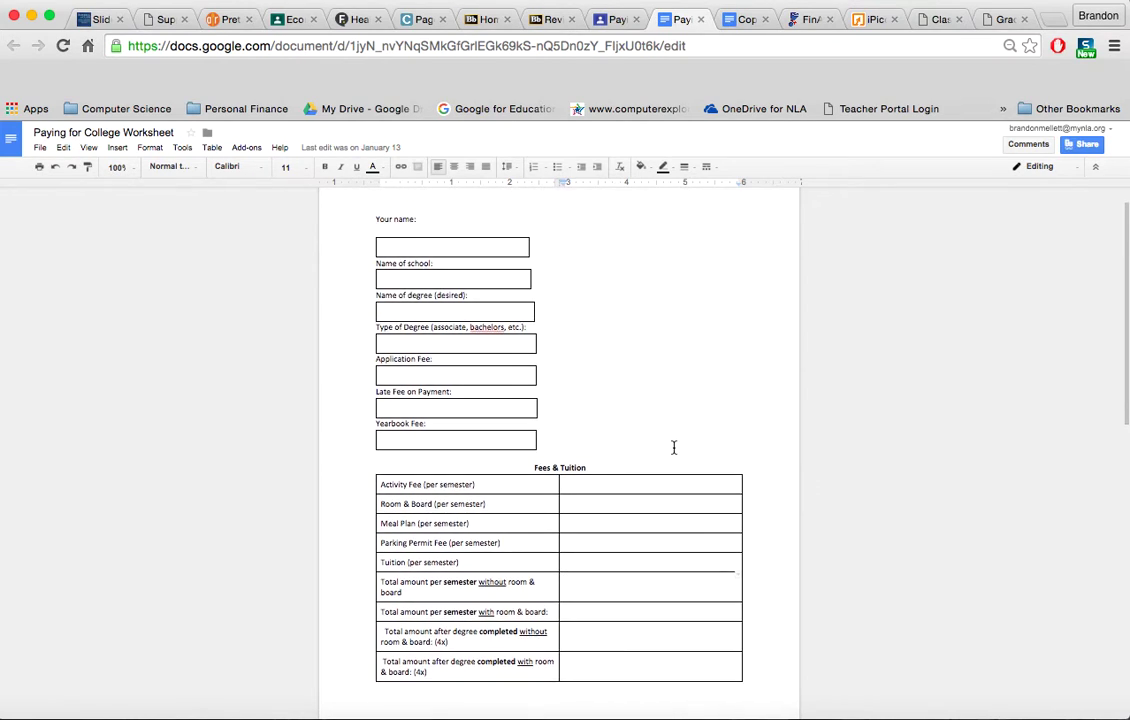
scroll(673, 447, down, 1)
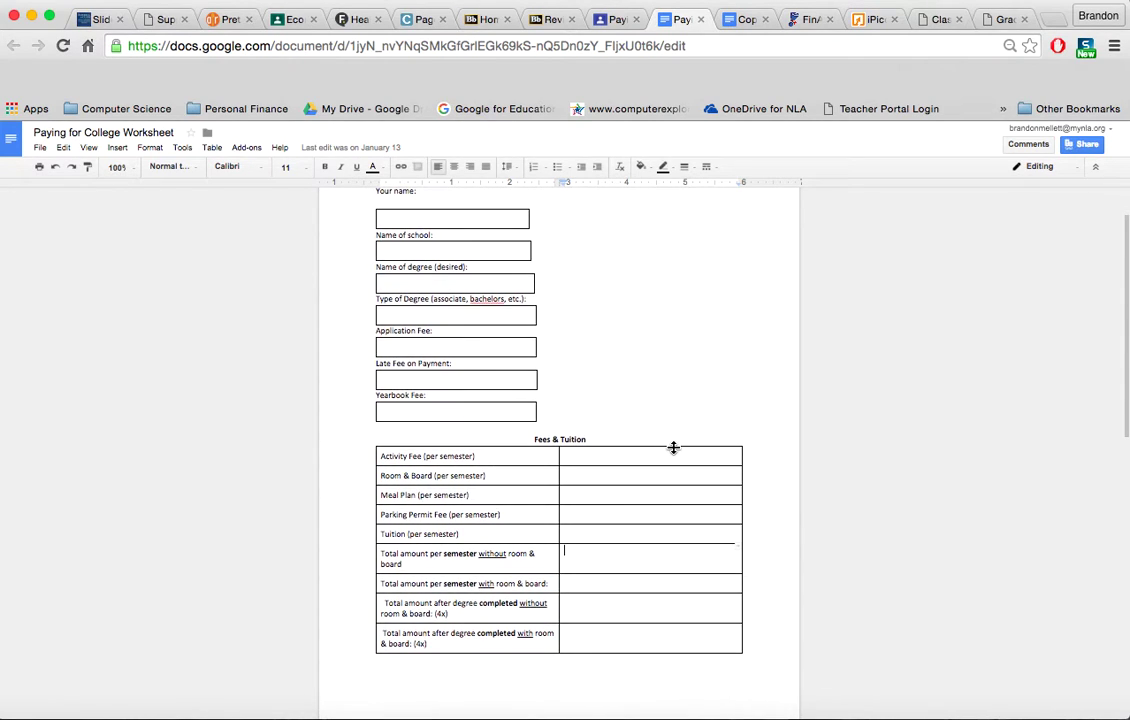
- Switch to the filled-in Copy of Paying for College Worksheet and examine its parking fee and total rows under Fees & Tuition
click(740, 19)
scroll(776, 384, up, 5)
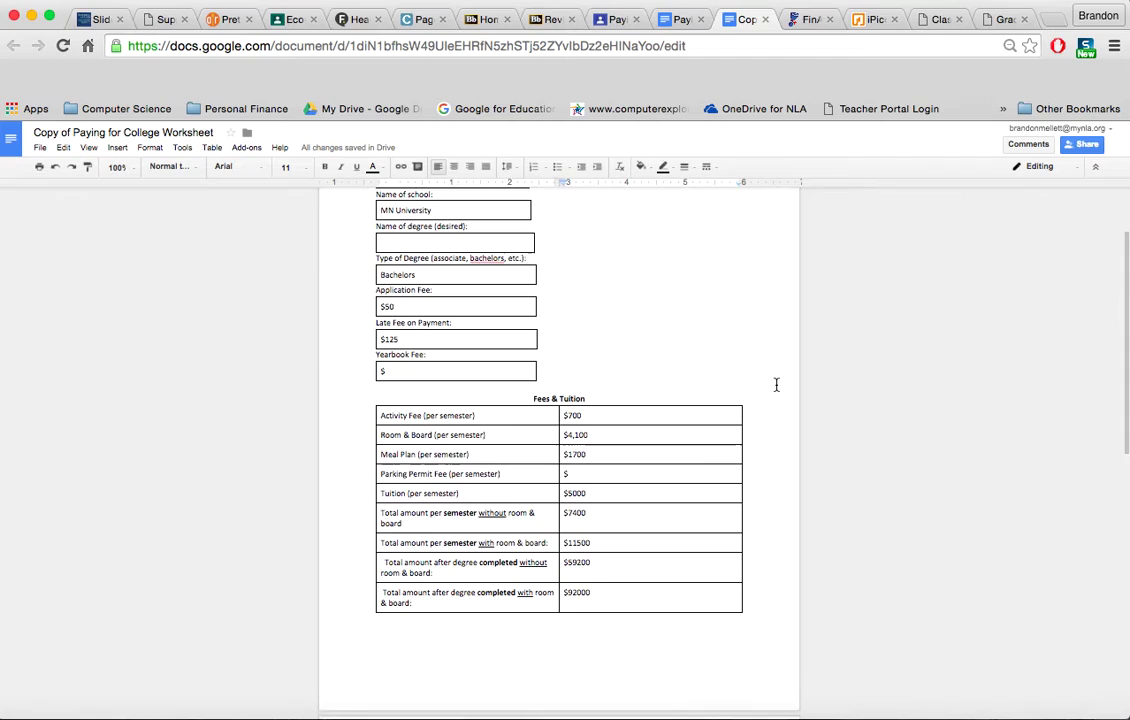
scroll(776, 384, down, 1)
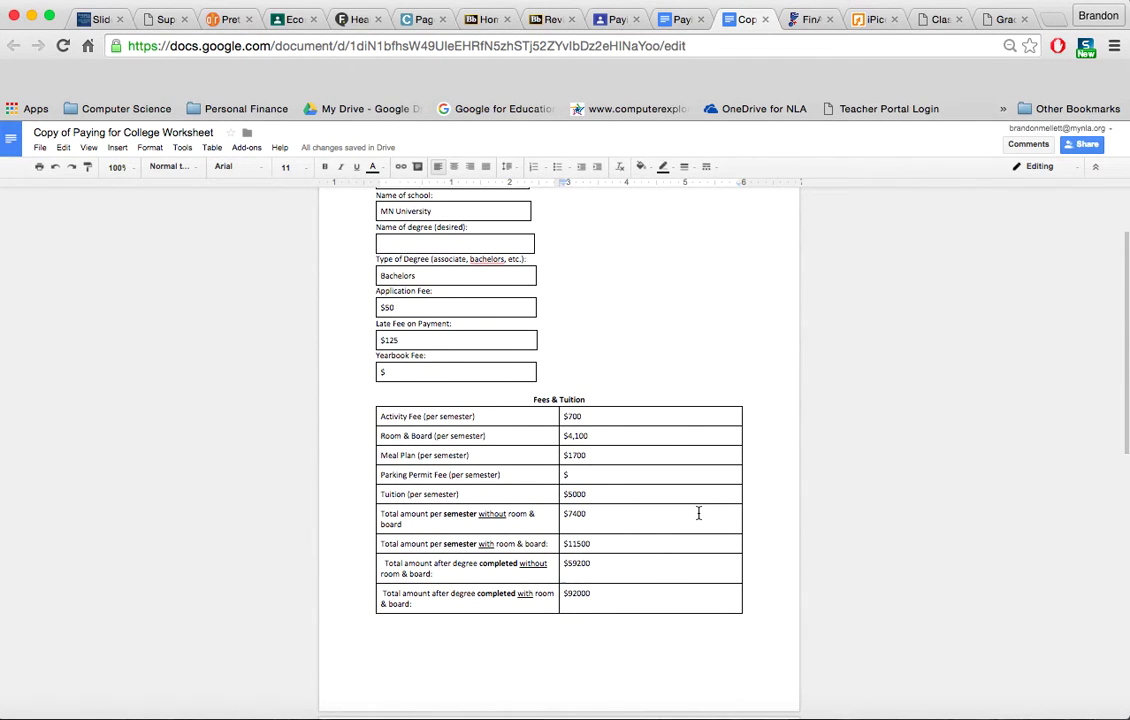
click(683, 475)
click(616, 521)
click(610, 565)
click(616, 594)
- Open Calculator and multiply the per-semester total without room and board, 7400, by 8
click(832, 712)
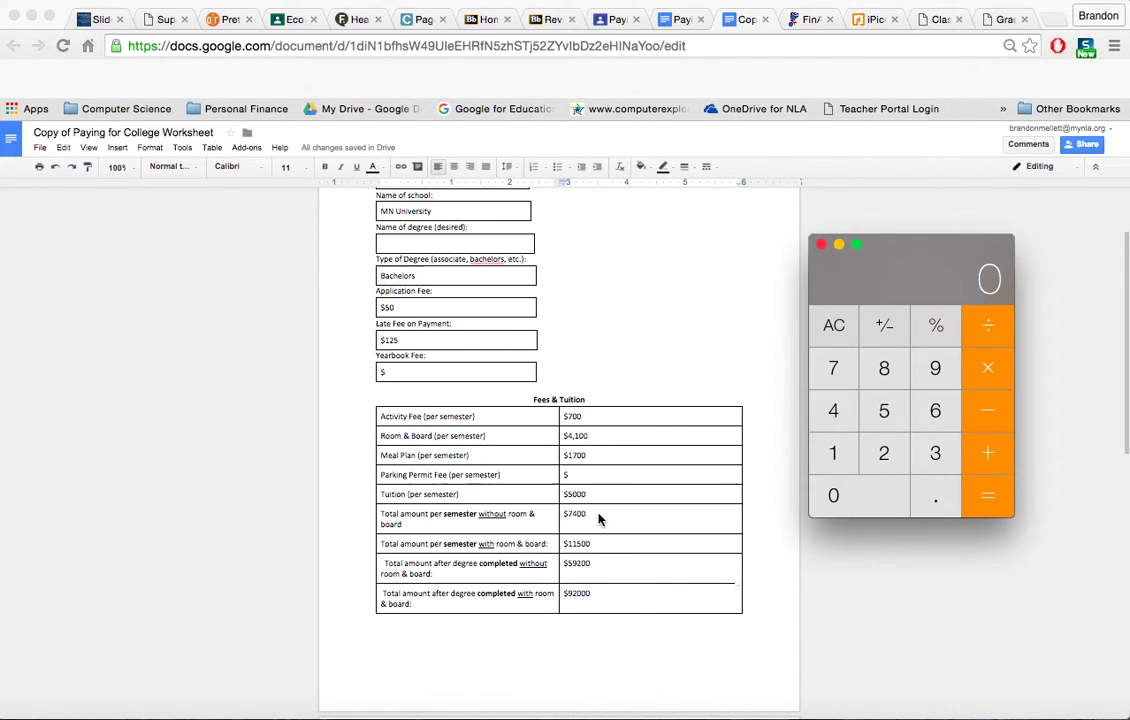
text(7400)
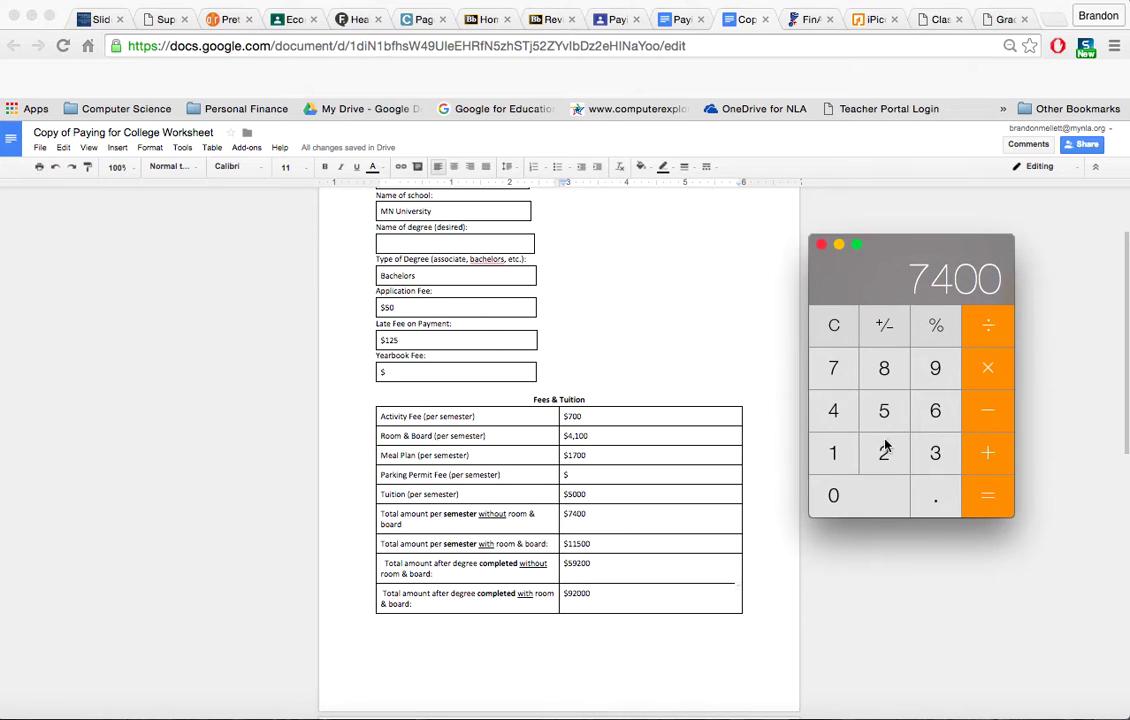
click(988, 370)
text(8)
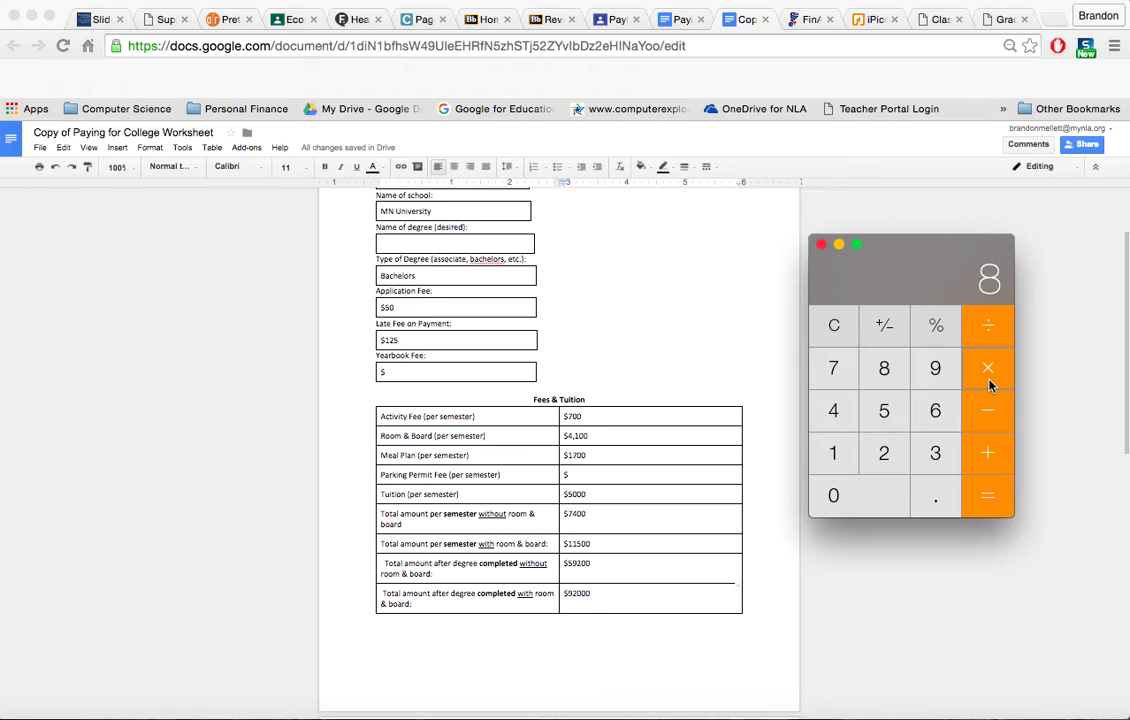
key(Return)
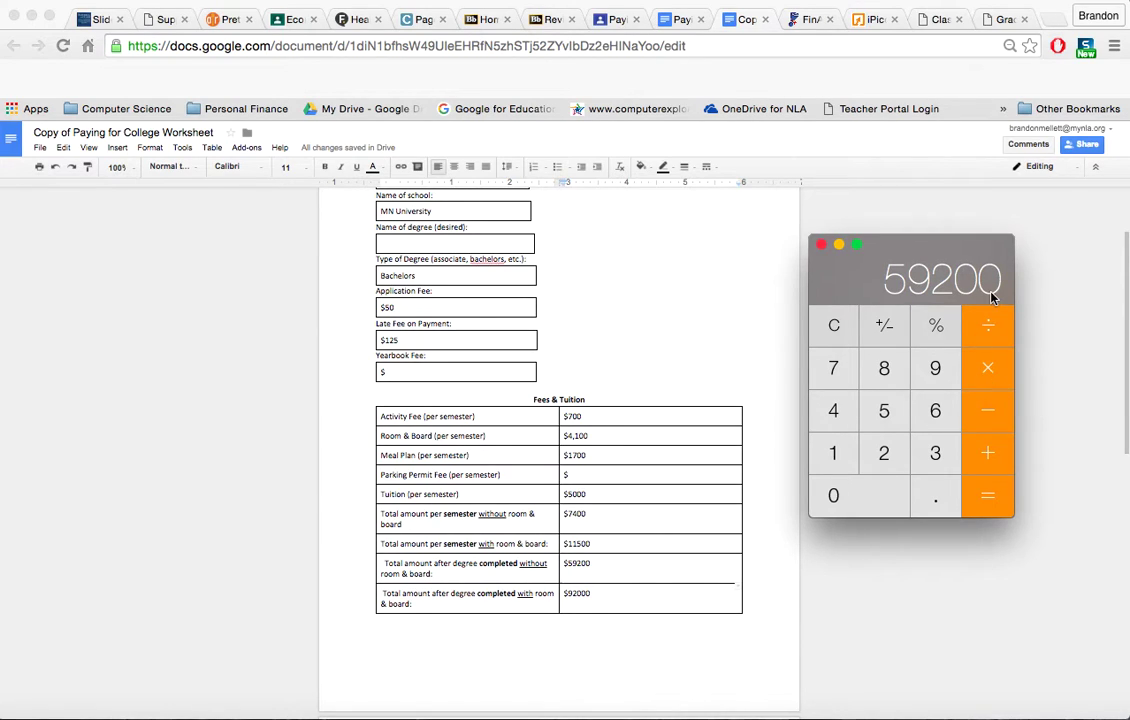
- Clear the calculator, multiply the per-semester total with room and board, 11500, by 8, and close it
click(834, 333)
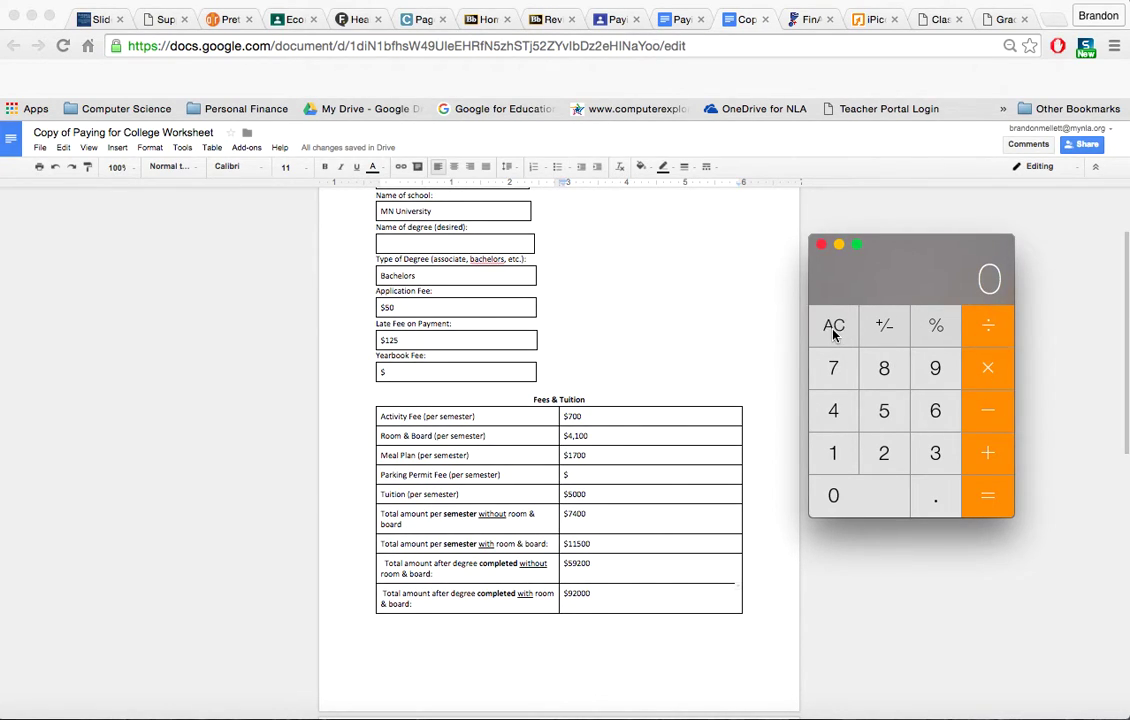
text(11500)
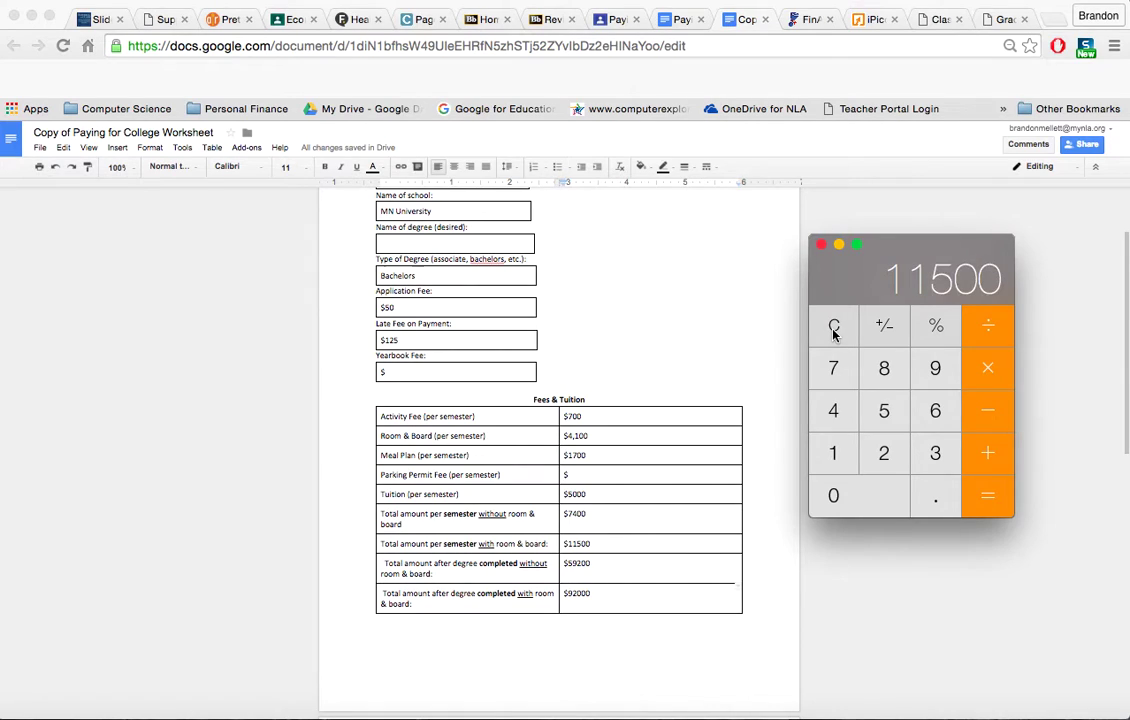
click(986, 371)
text(8)
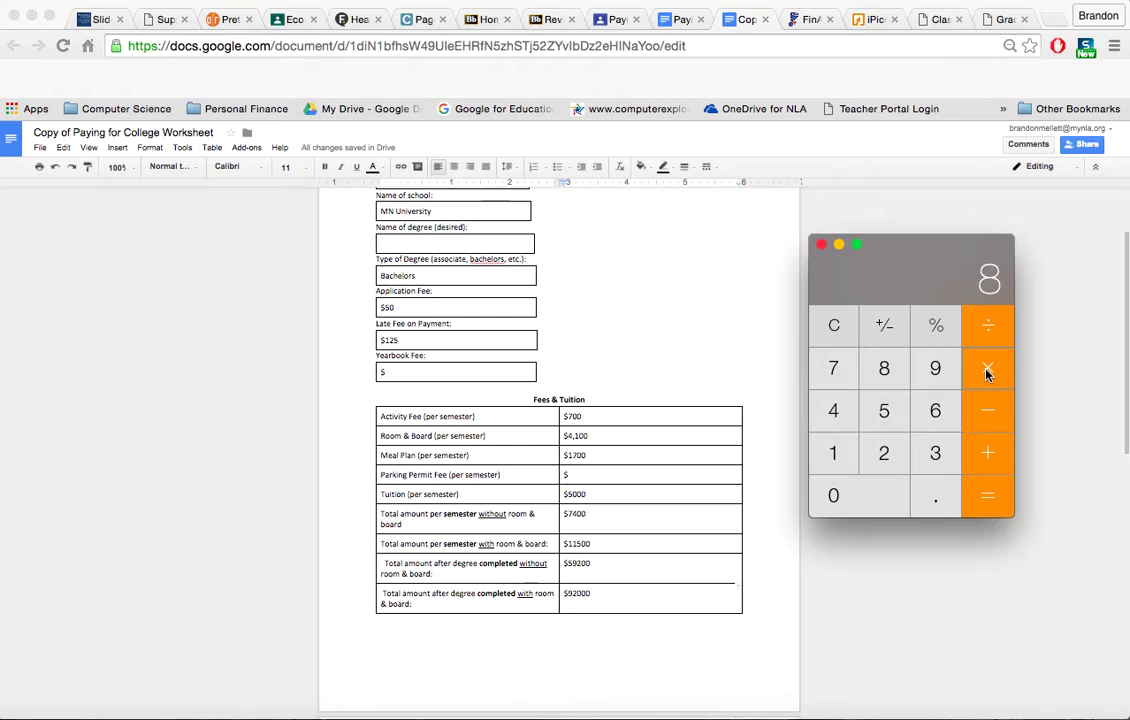
key(Return)
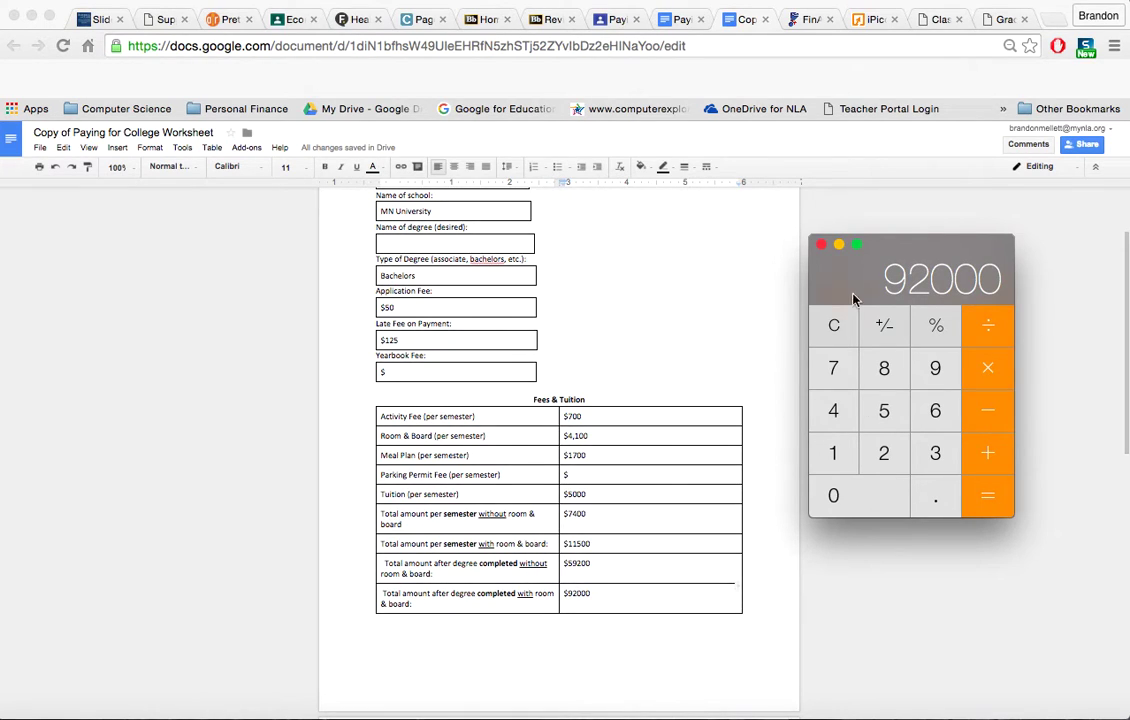
click(821, 245)
- Replace the Loan Balance placeholder text in the worksheet's loan payment calculator table with $92,000
scroll(744, 565, down, 2)
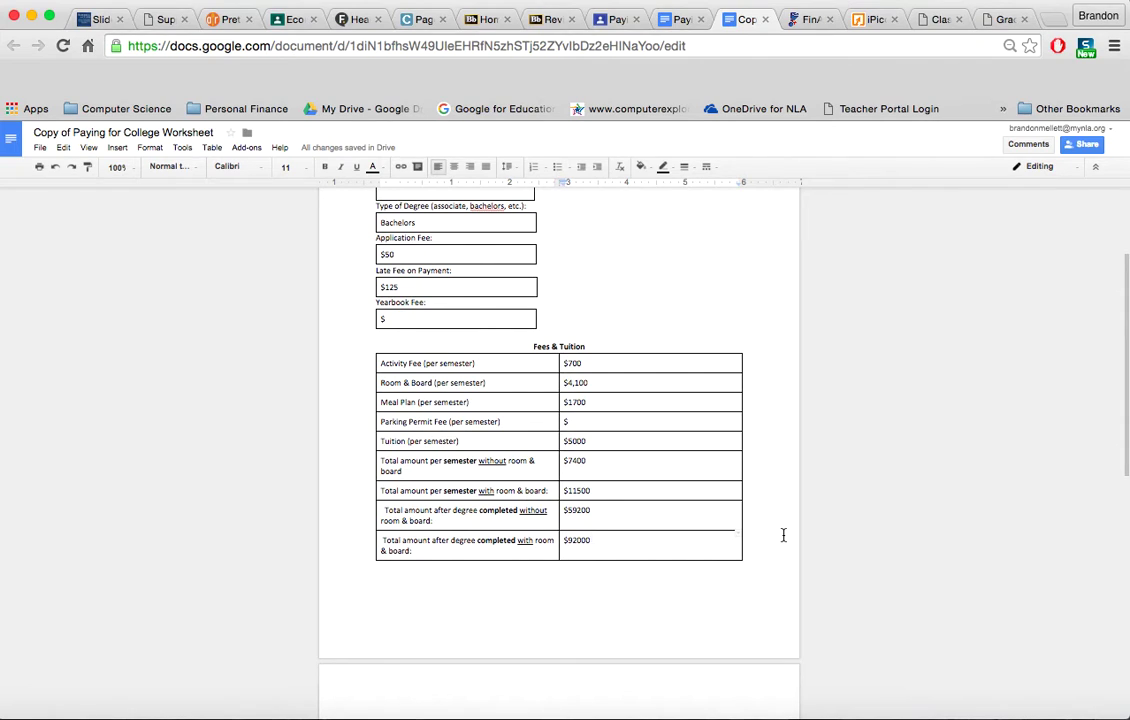
scroll(783, 535, down, 1)
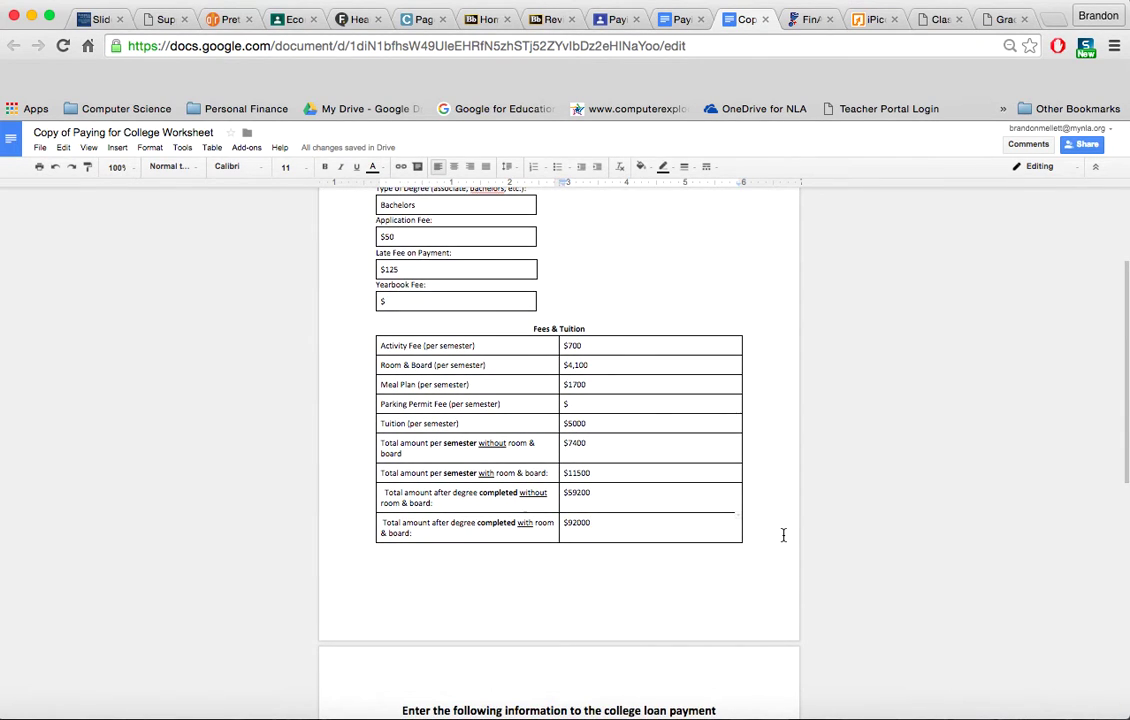
scroll(783, 535, down, 10)
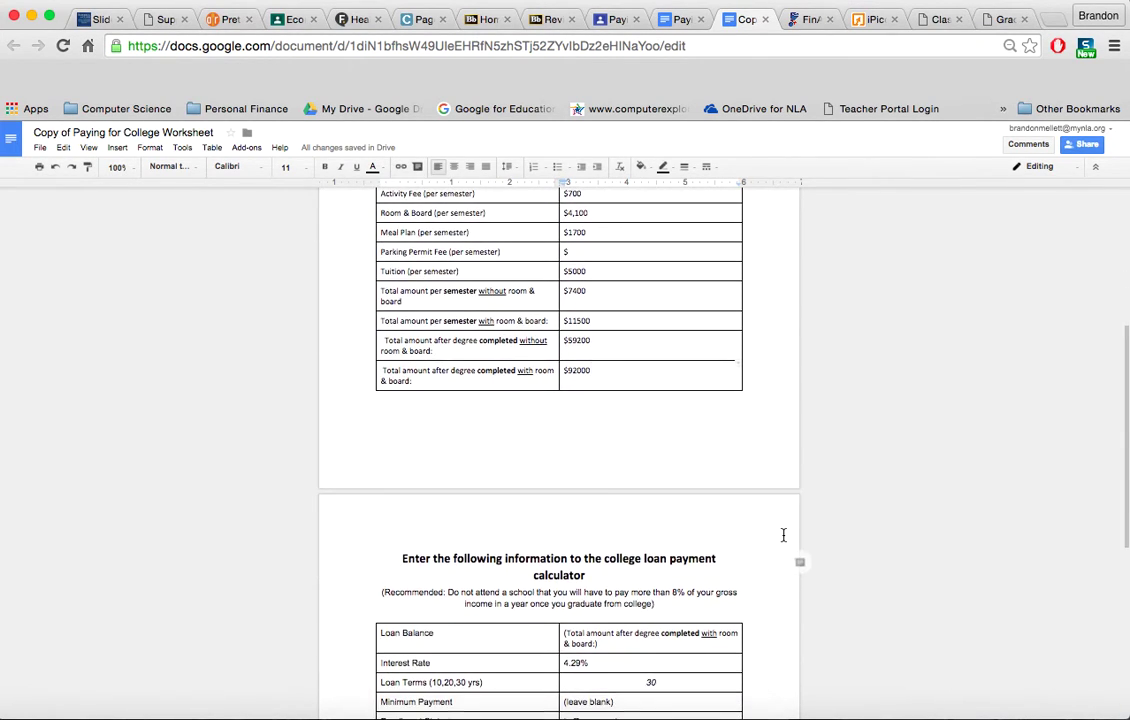
scroll(783, 535, down, 1)
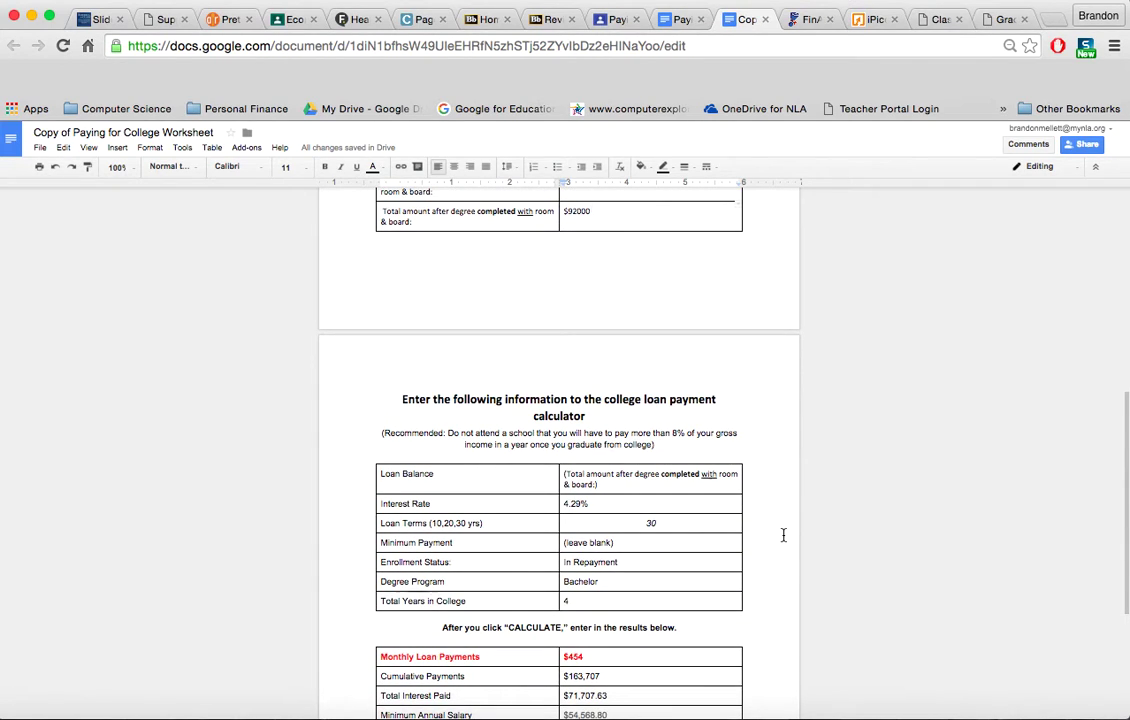
scroll(783, 535, down, 2)
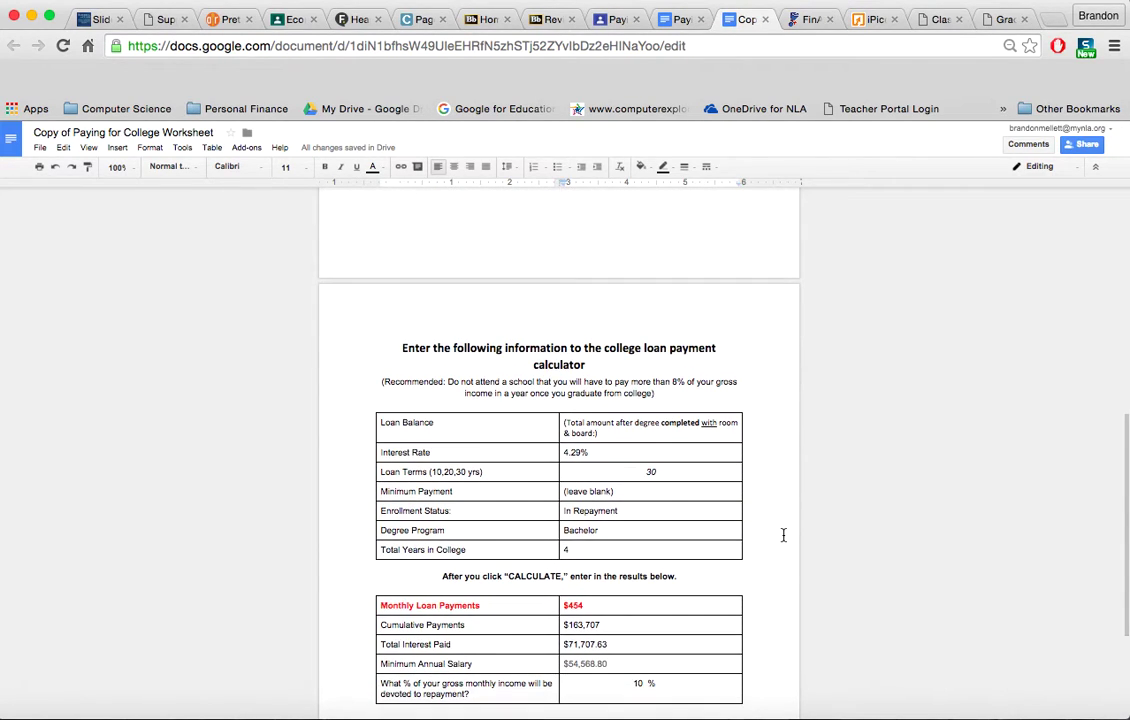
triple_click(565, 424)
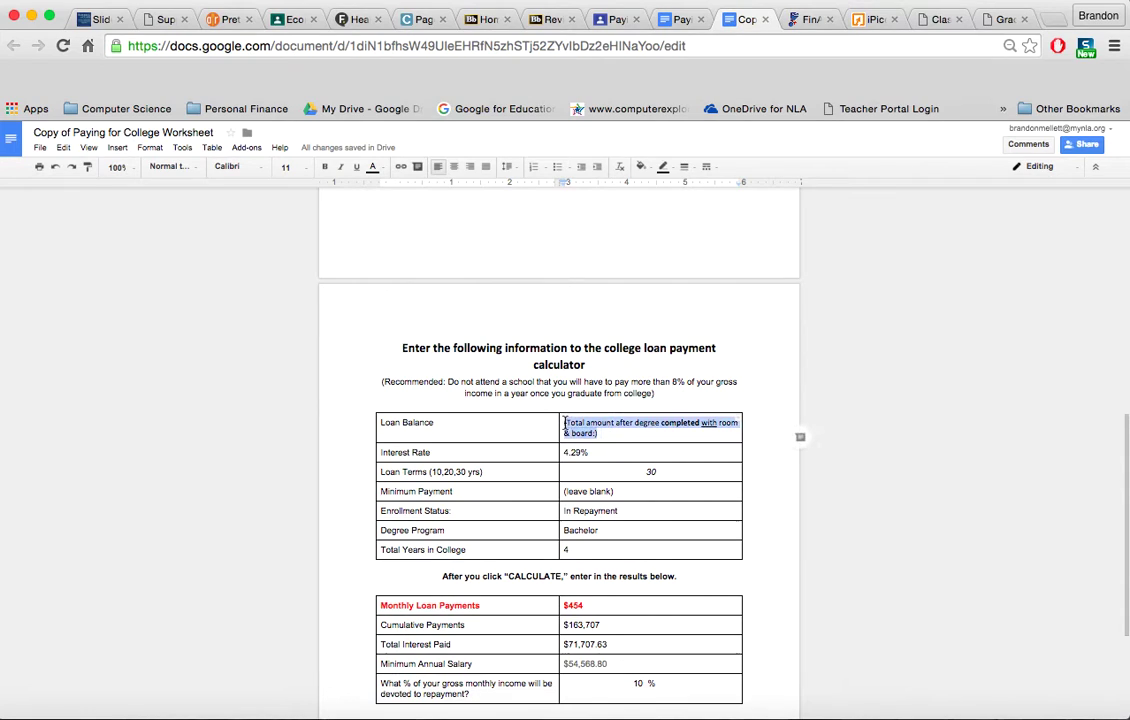
key(BackSpace)
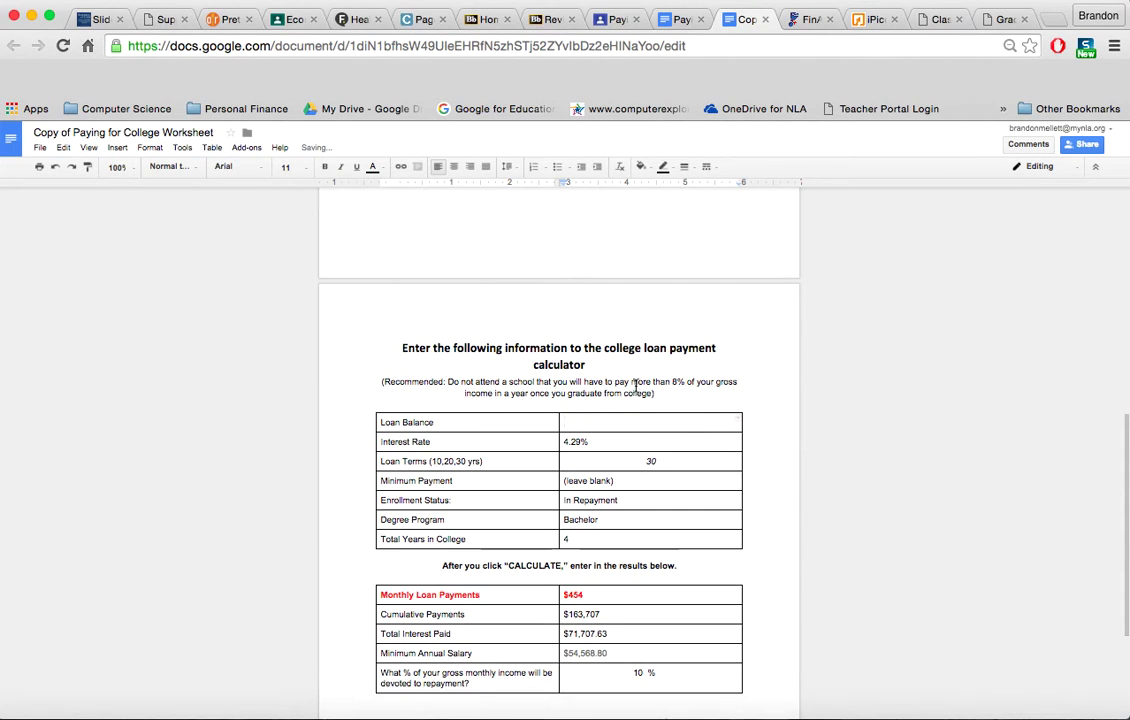
scroll(635, 386, up, 3)
scroll(635, 385, down, 1)
scroll(635, 386, down, 3)
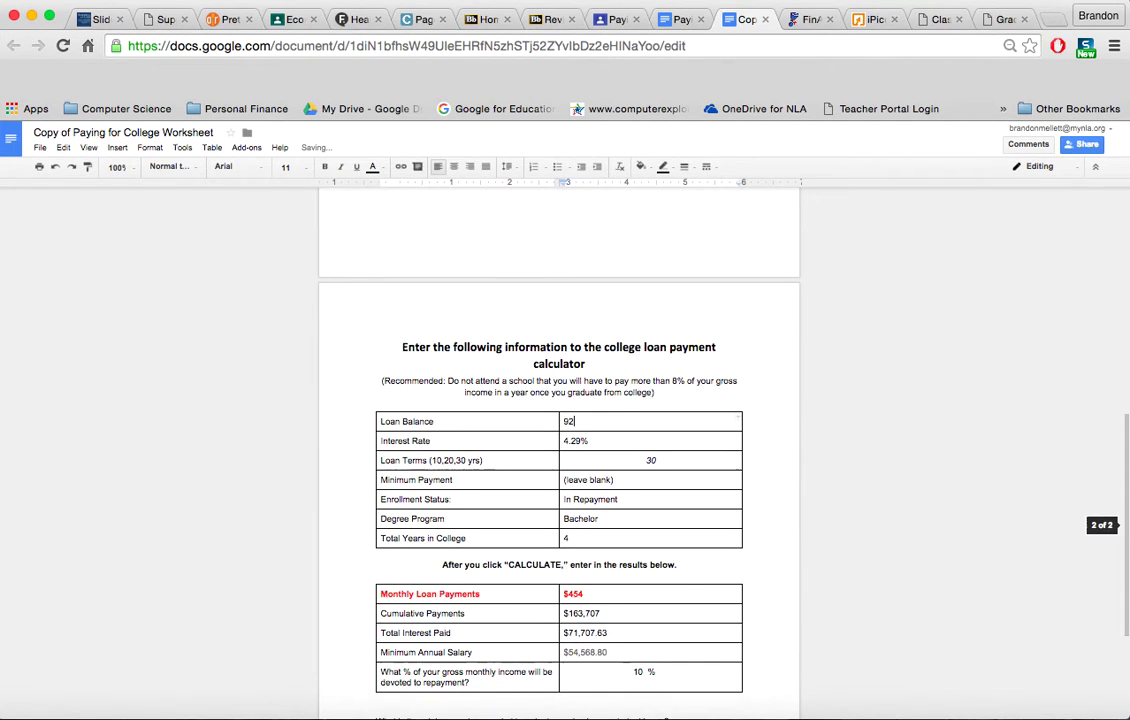
text($92)
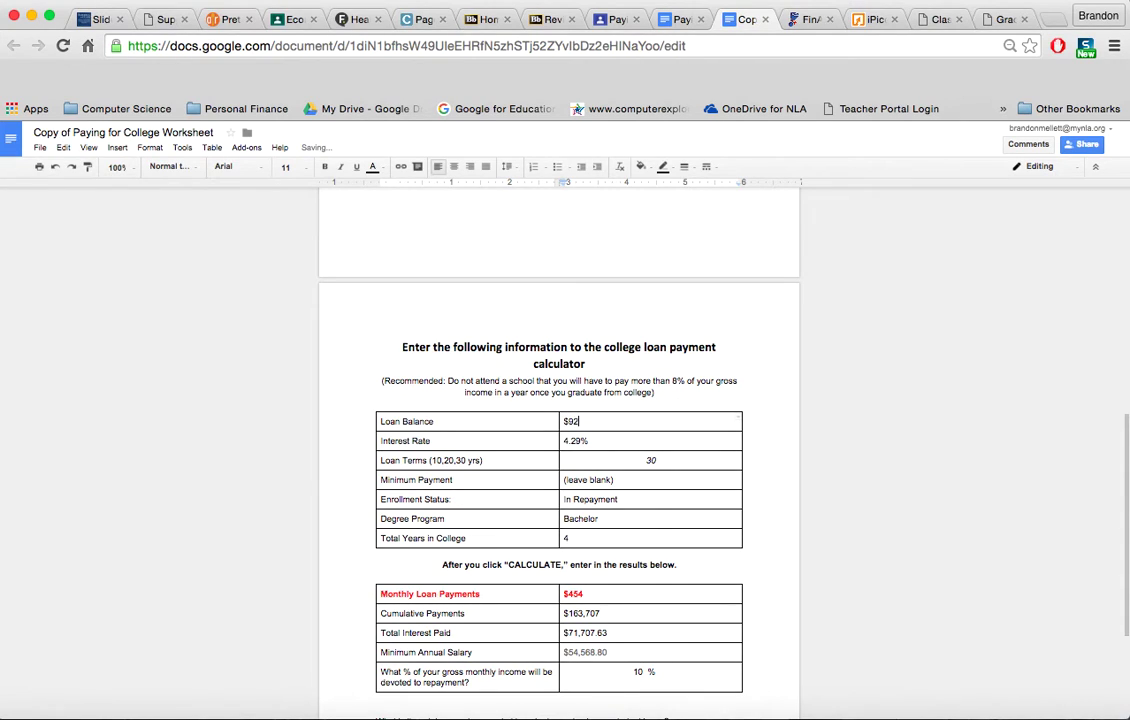
text(,000)
- Go through the worksheet's interest rate, loan term, minimum payment, degree program and years in college entries
click(645, 440)
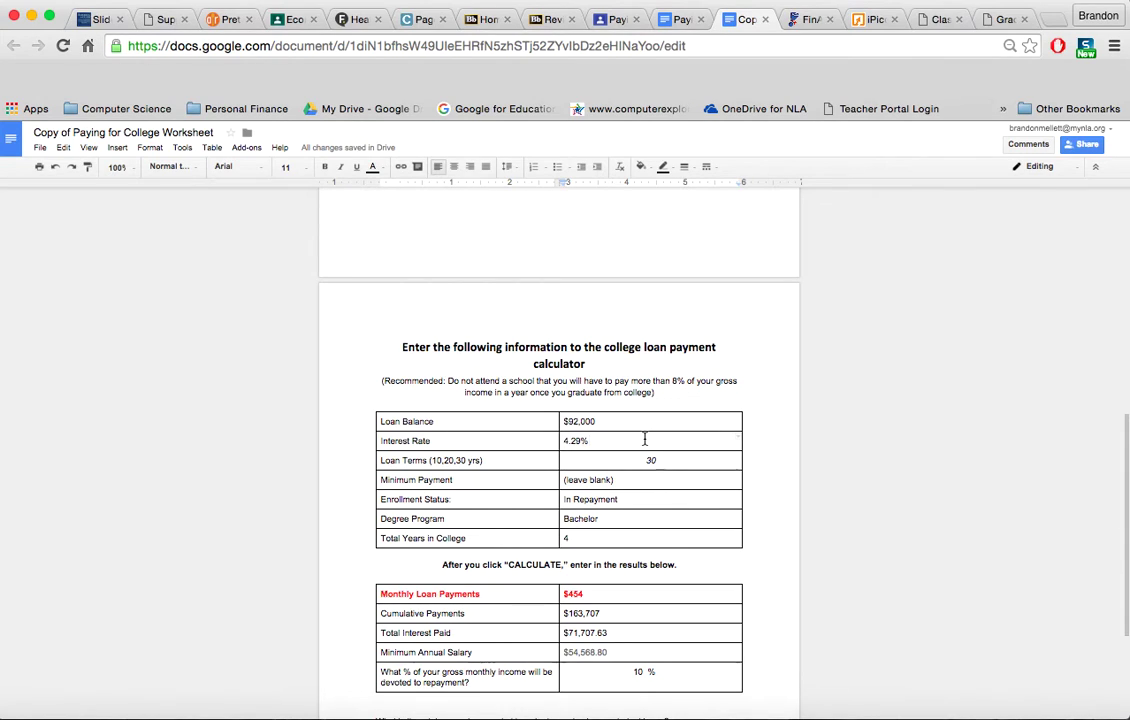
click(725, 458)
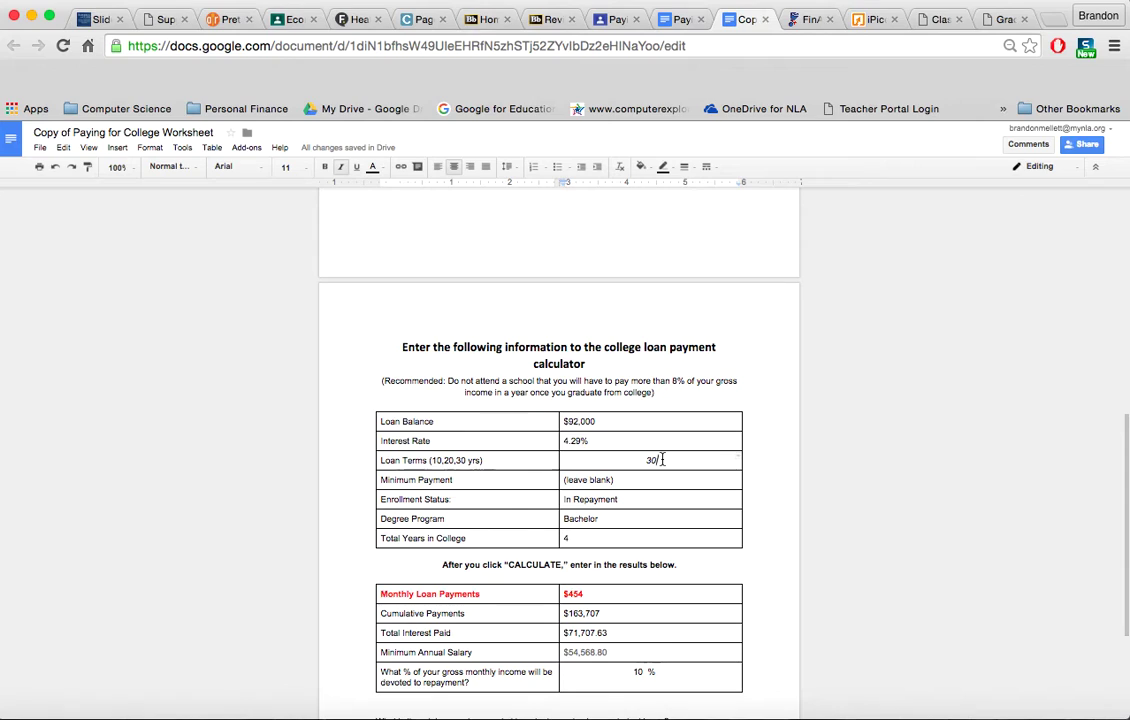
click(643, 478)
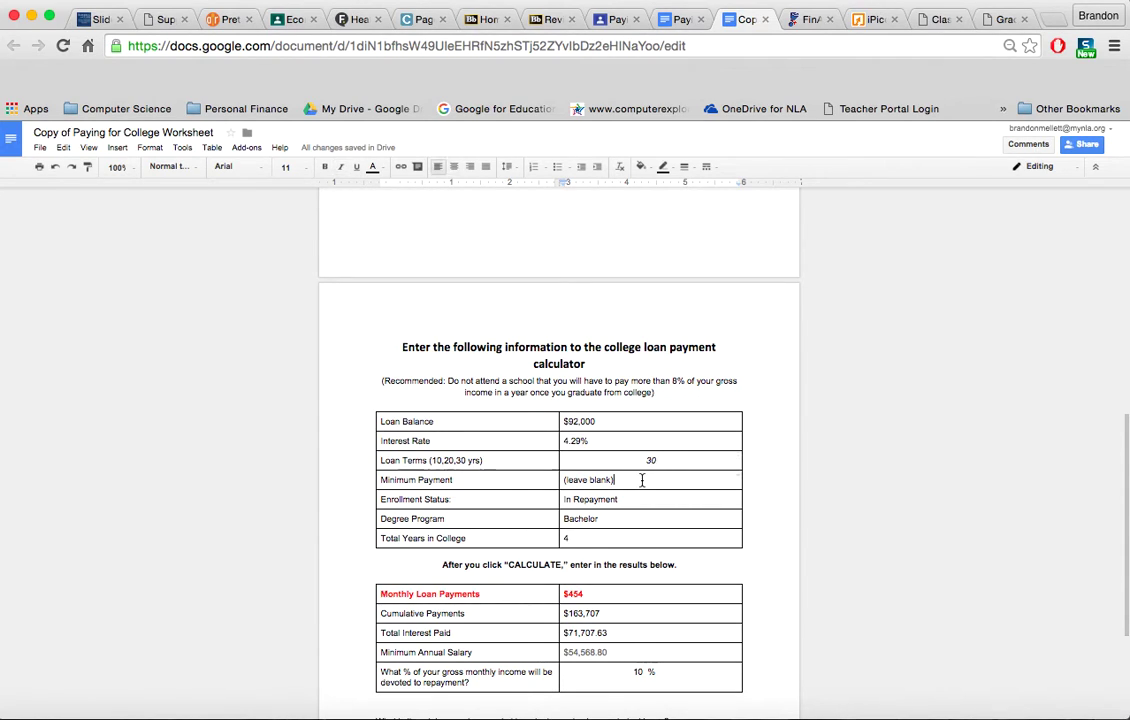
click(627, 519)
click(626, 539)
- Switch to the FinAid page, return to the loan calculator form and calculate the payments for the 92000 balance
click(807, 20)
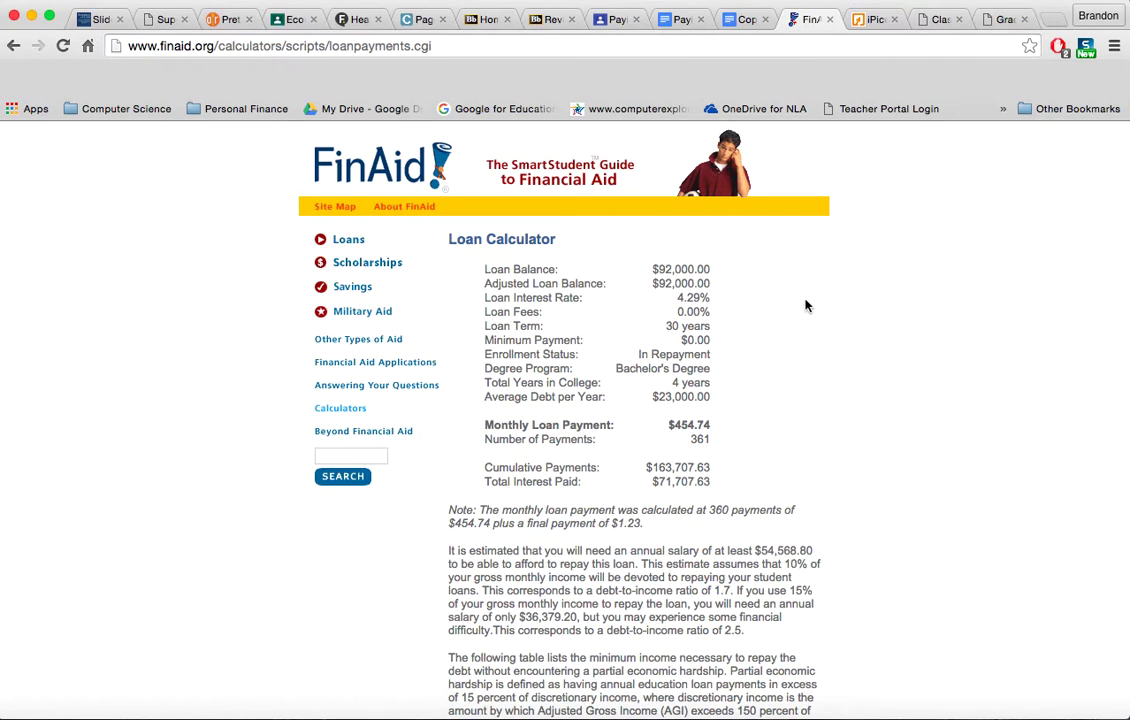
key(super+bracketleft)
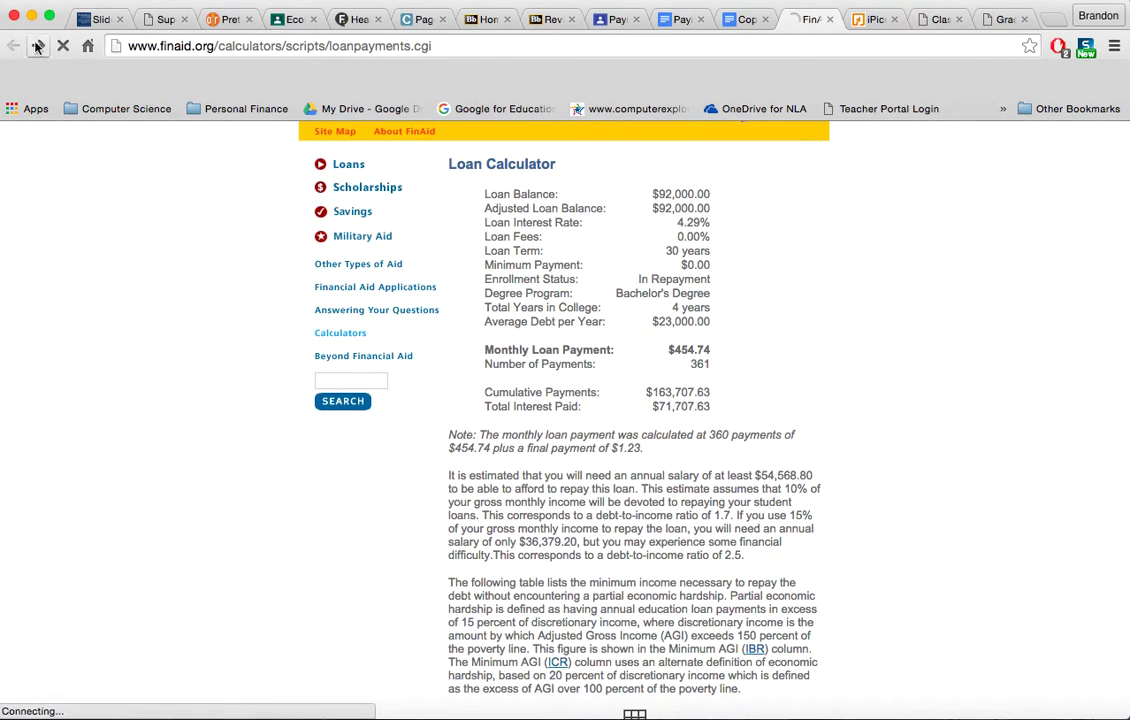
click(646, 441)
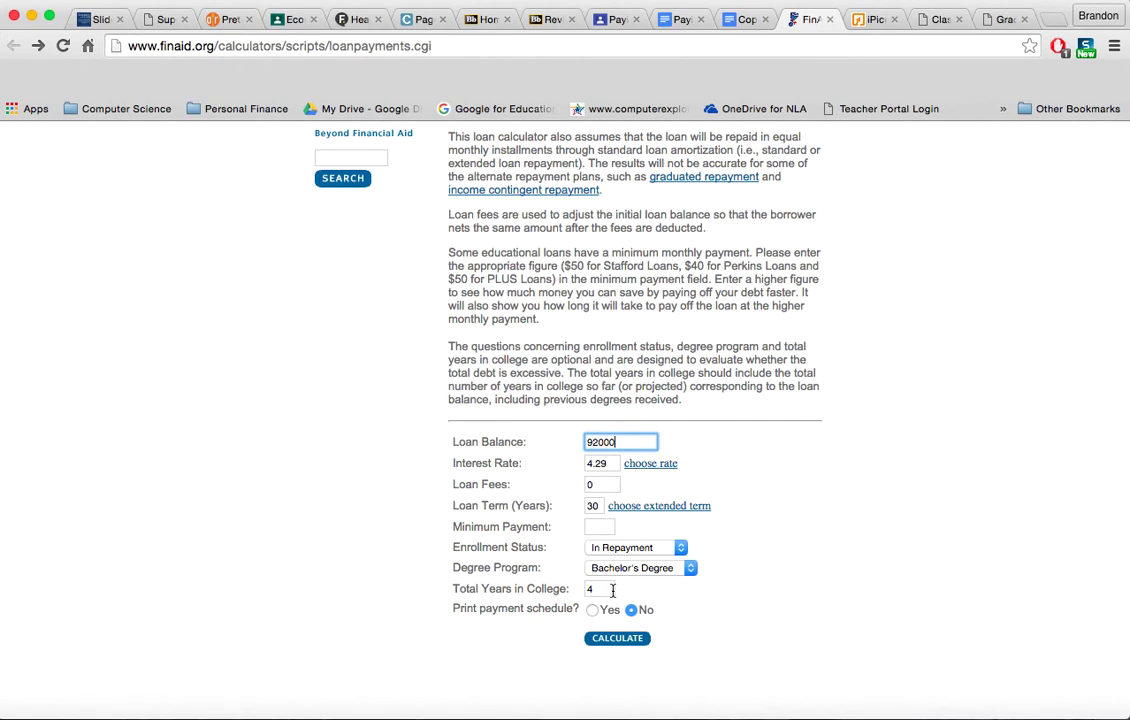
click(618, 640)
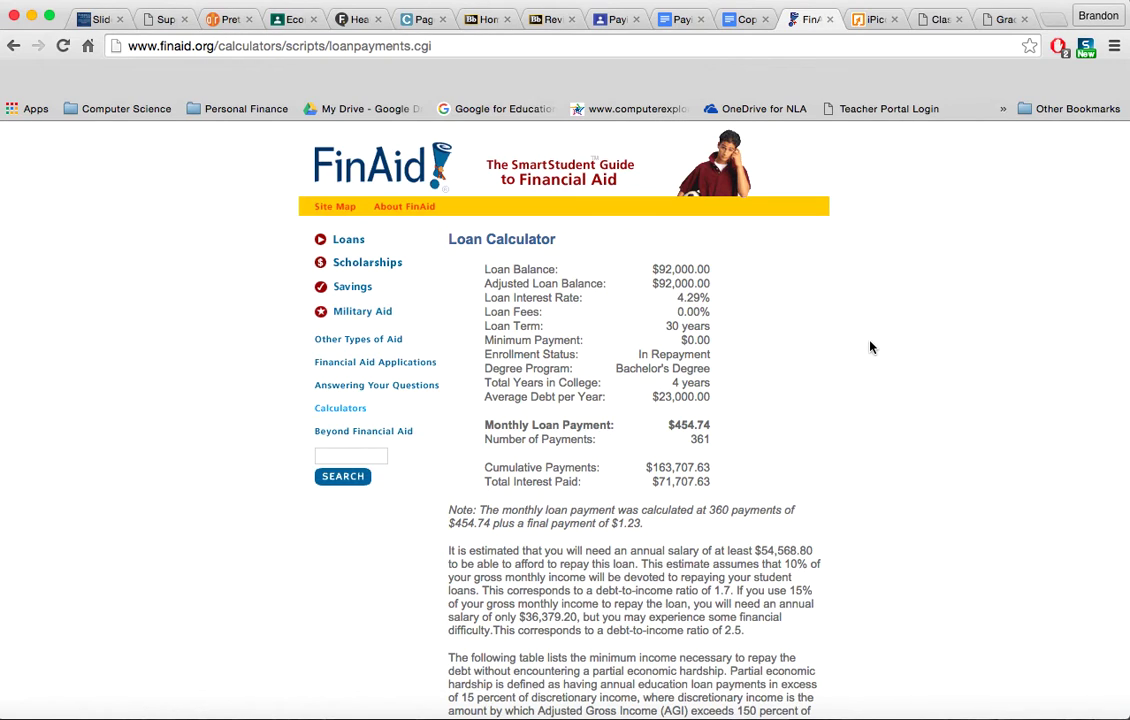
- Compare the worksheet's monthly loan payment, cumulative payments and total interest entries with the FinAid loan calculator results
click(745, 19)
scroll(770, 398, down, 4)
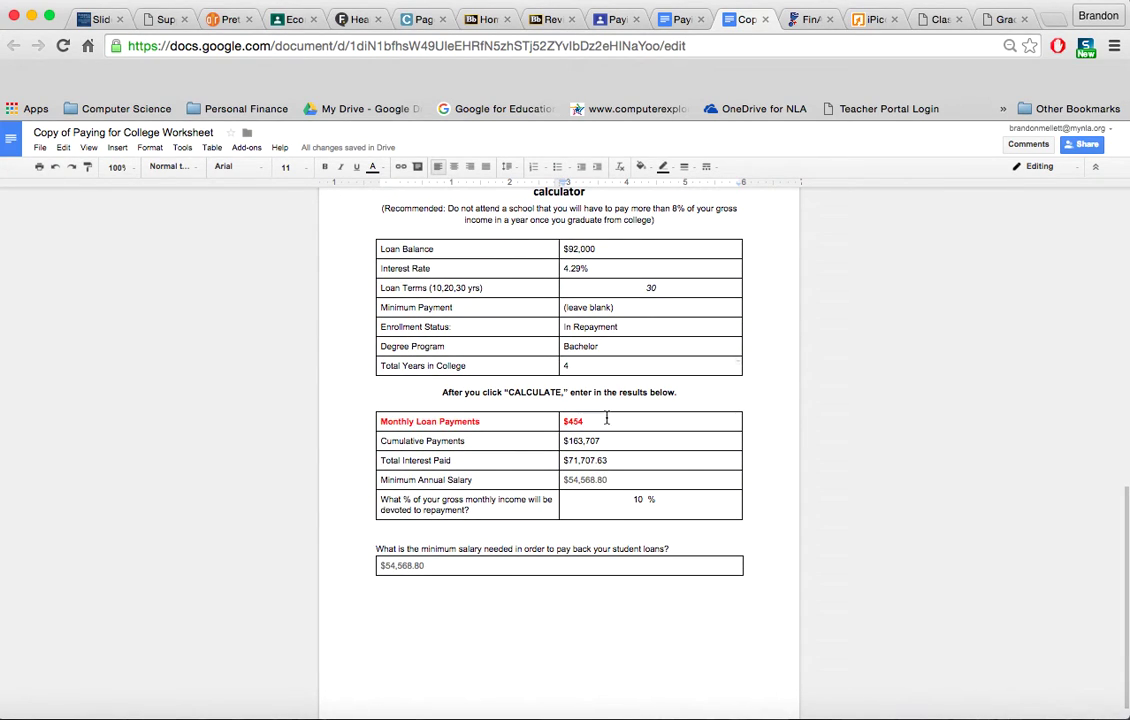
click(613, 421)
click(797, 16)
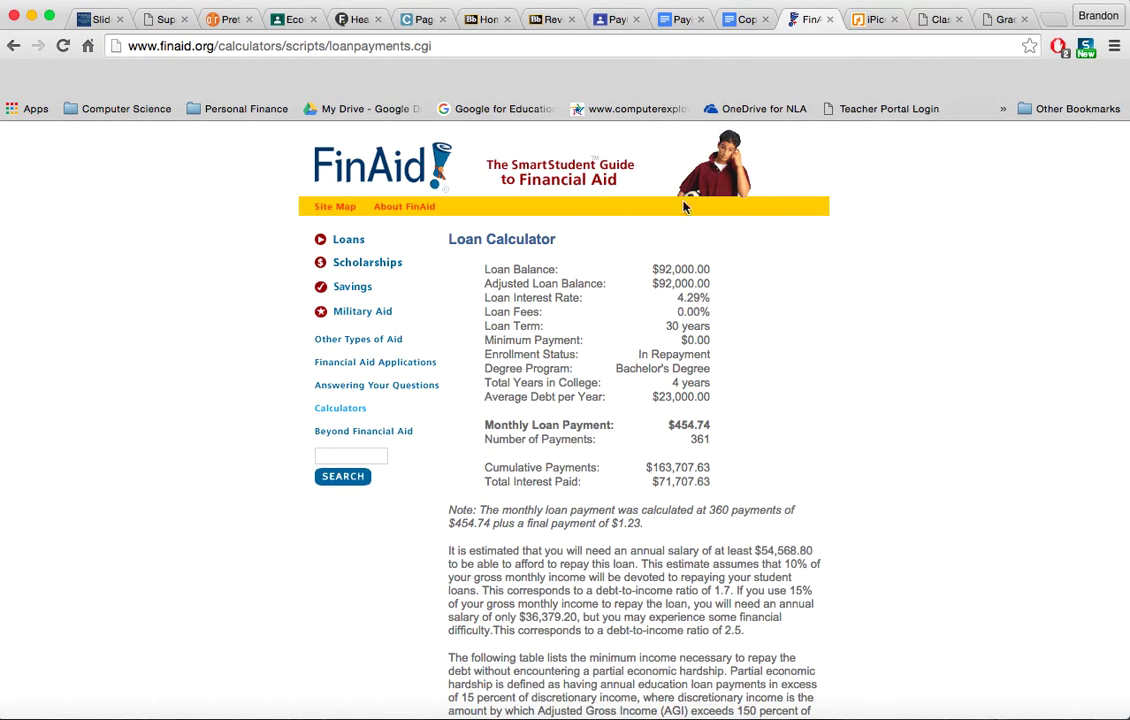
click(745, 19)
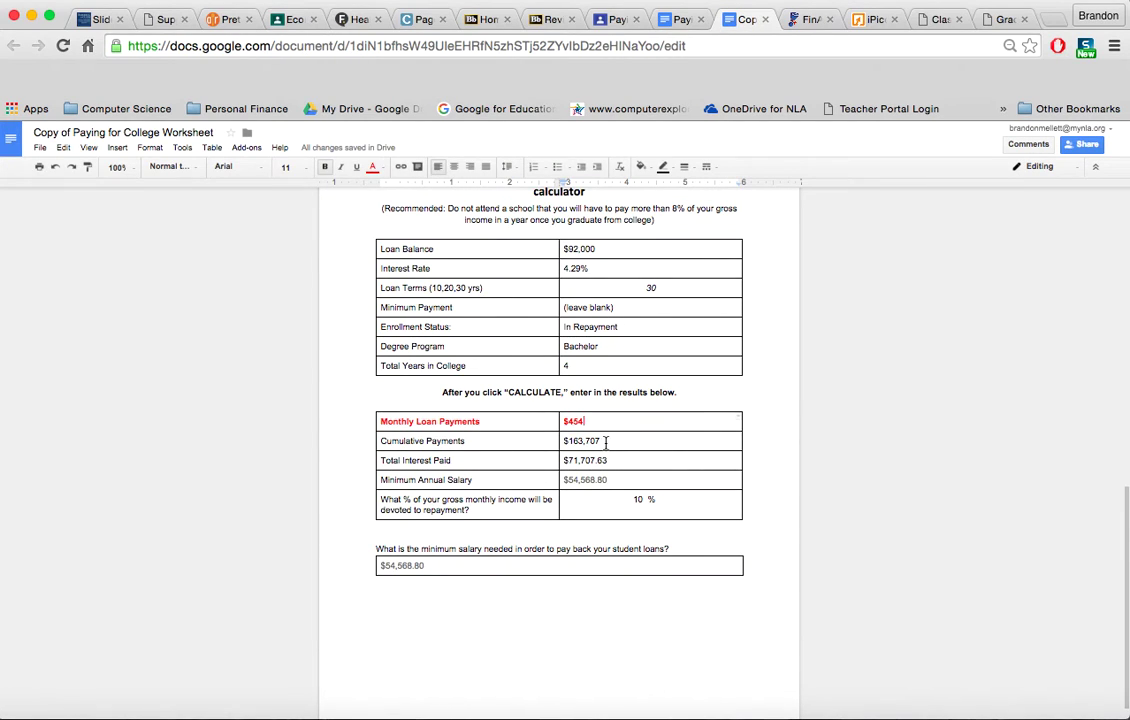
click(806, 20)
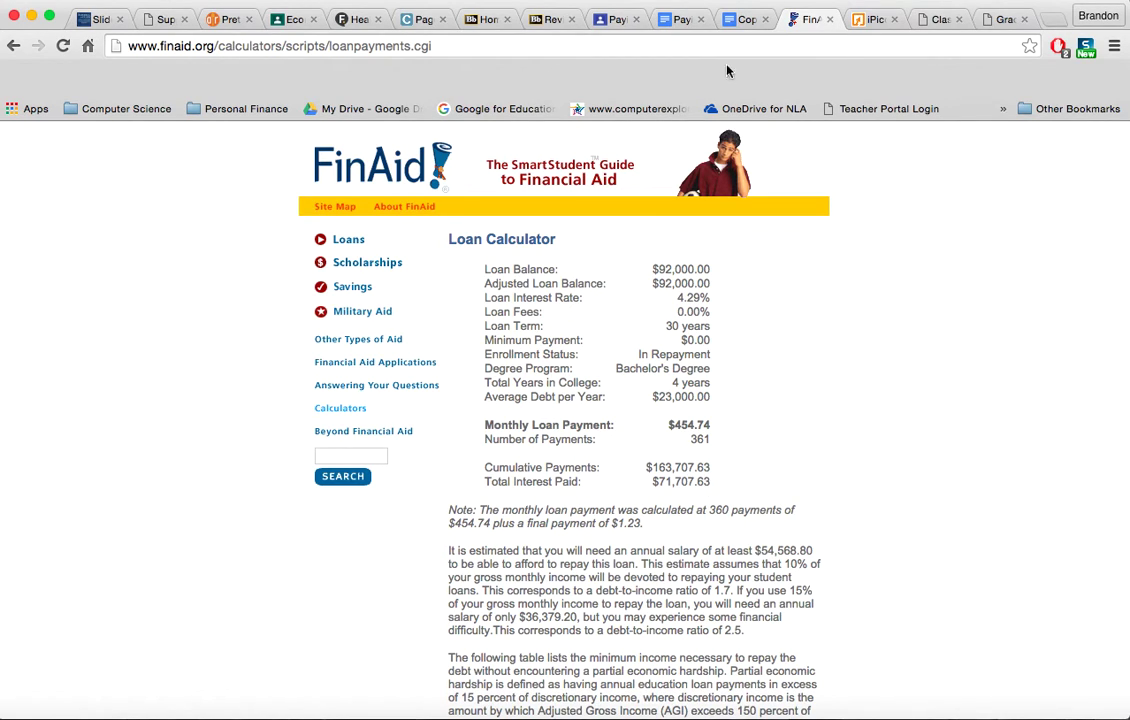
click(744, 20)
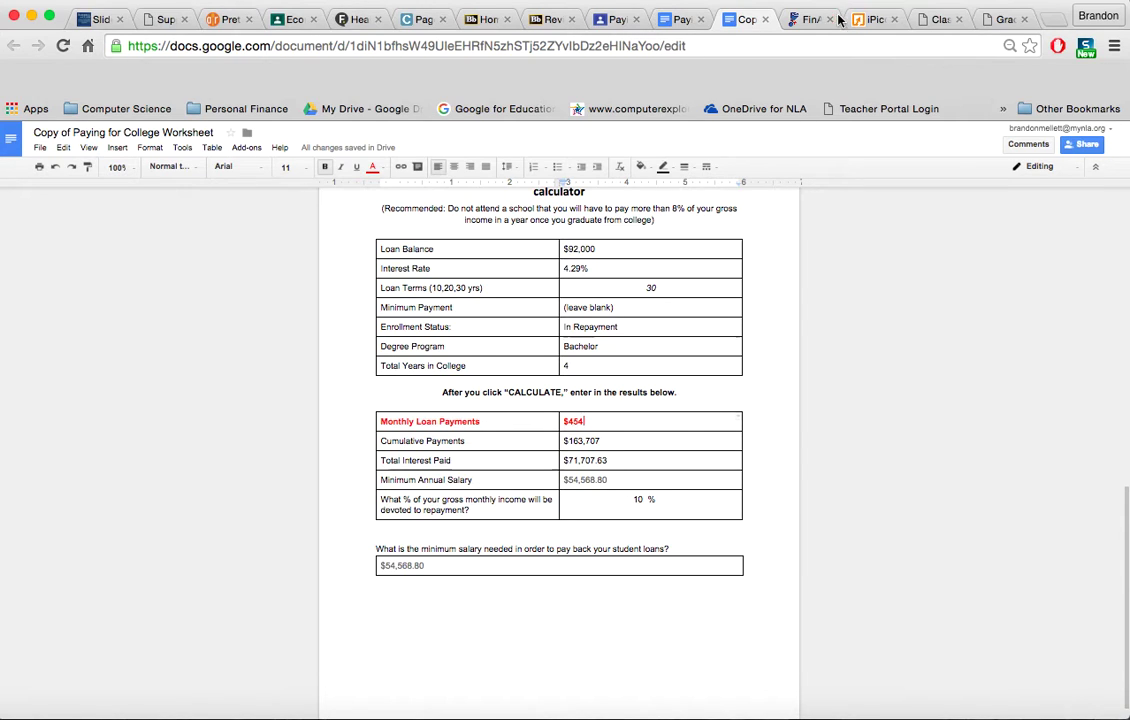
- Check the worksheet's minimum annual salary, gross income percentage and final salary answer against the salary estimate on the FinAid results page
click(806, 20)
scroll(840, 512, down, 2)
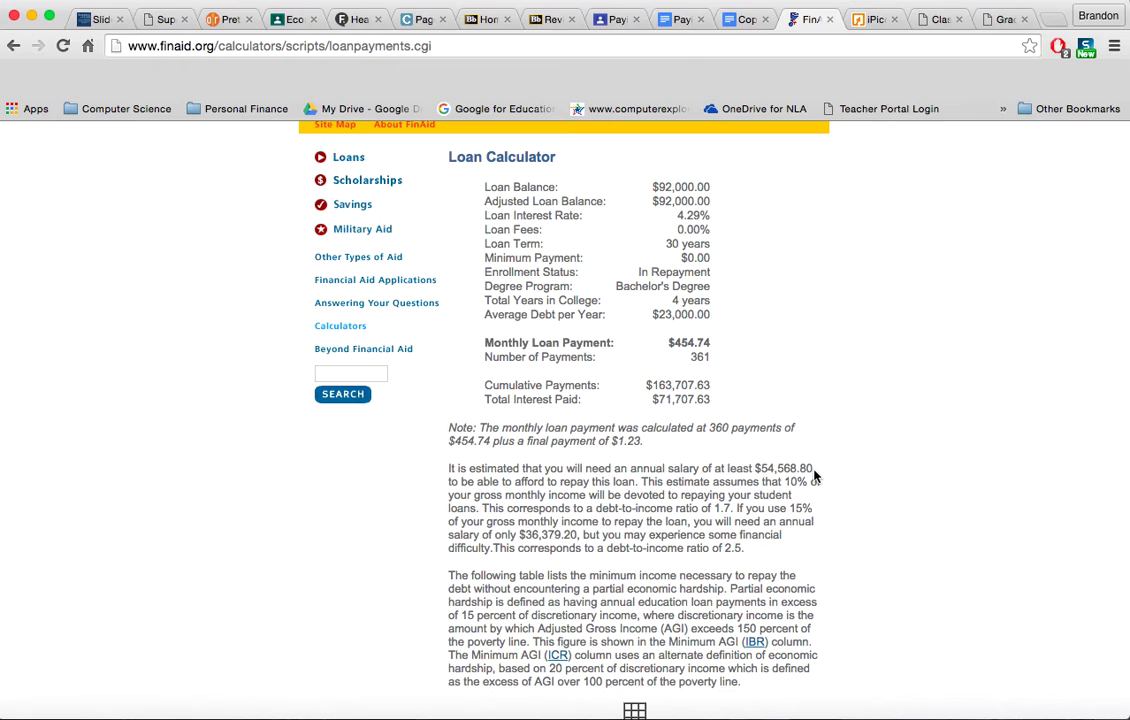
click(745, 19)
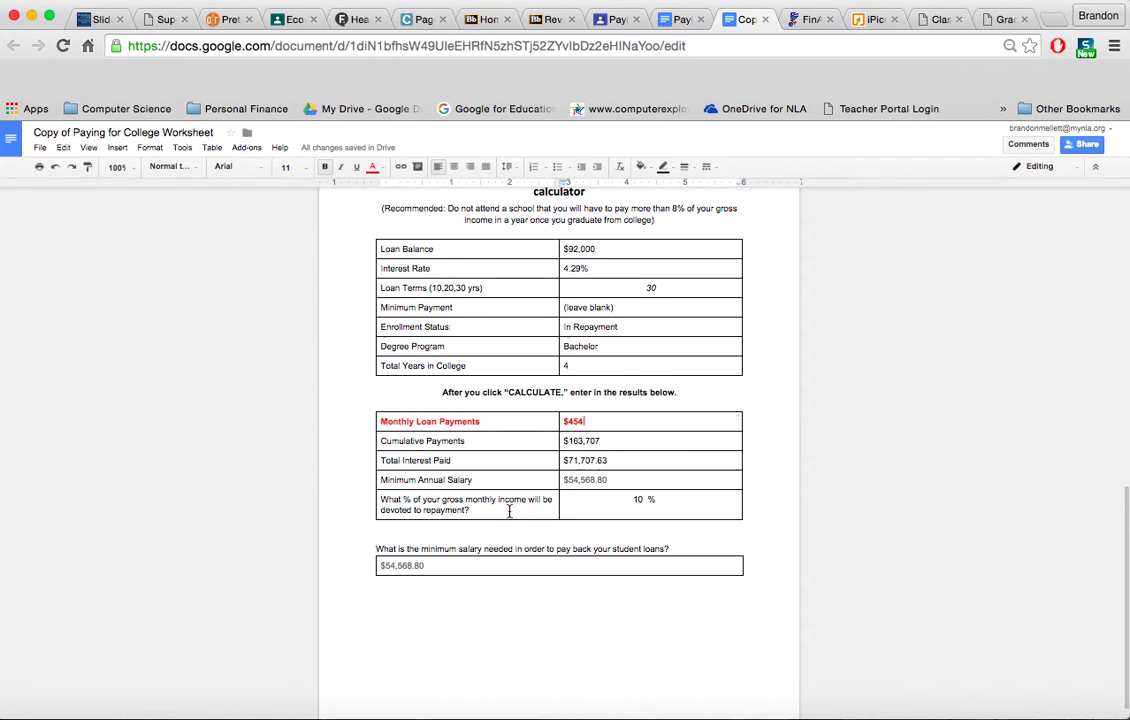
click(800, 19)
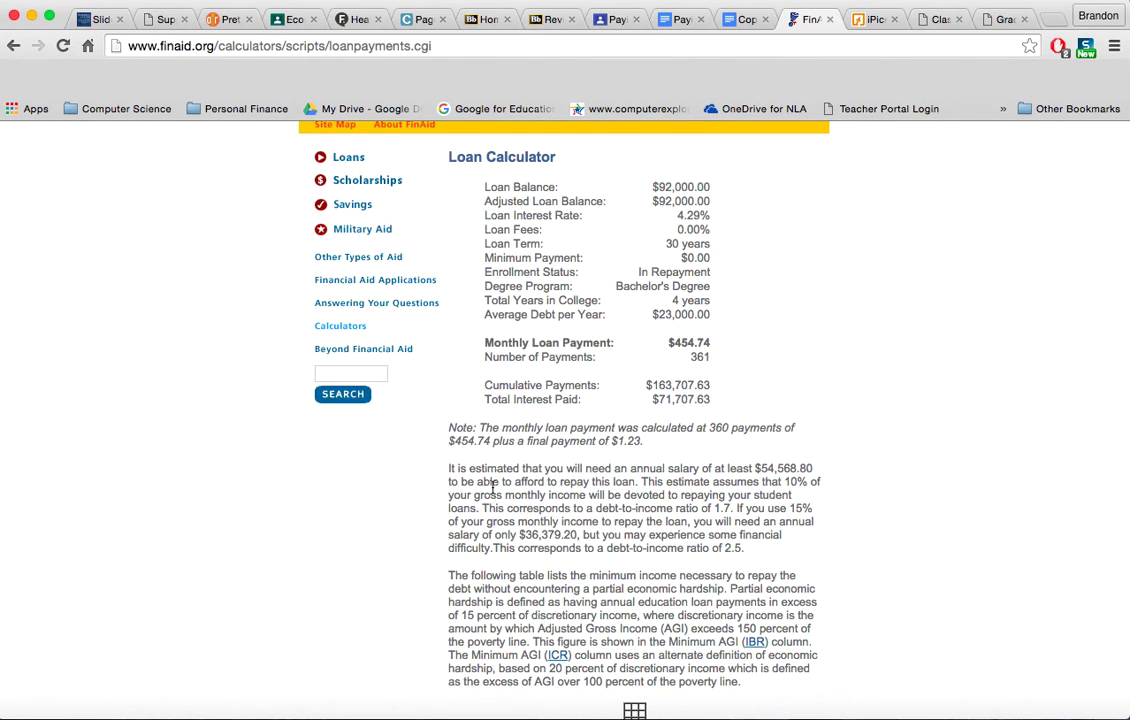
key(ctrl+shift+Tab)
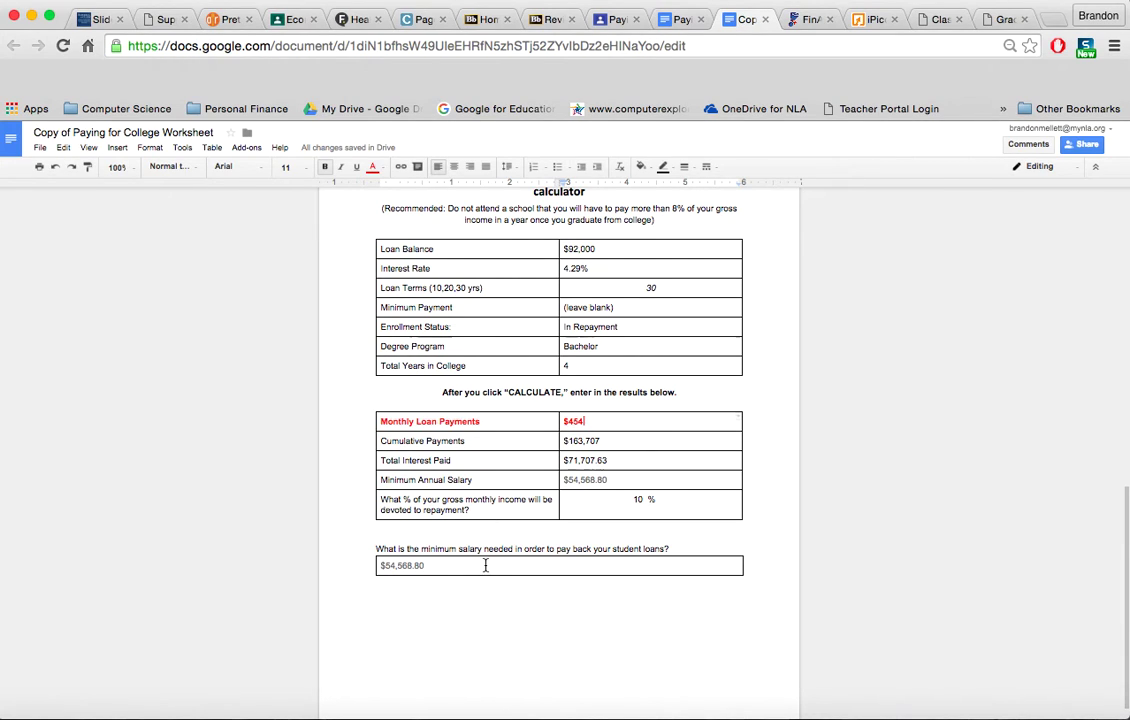
click(645, 477)
click(487, 560)
- Review the worksheet from the monthly loan payment entry back up to the school details and the Fees & Tuition table
scroll(776, 514, up, 3)
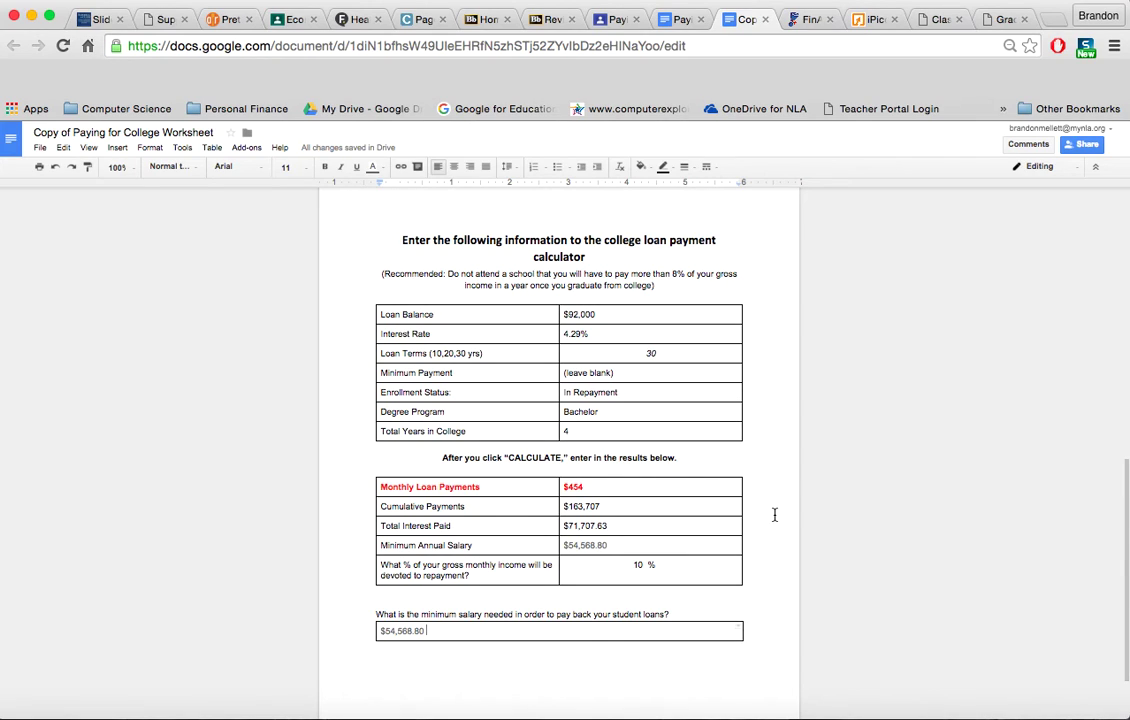
click(604, 485)
click(606, 486)
scroll(763, 500, down, 2)
scroll(763, 500, up, 3)
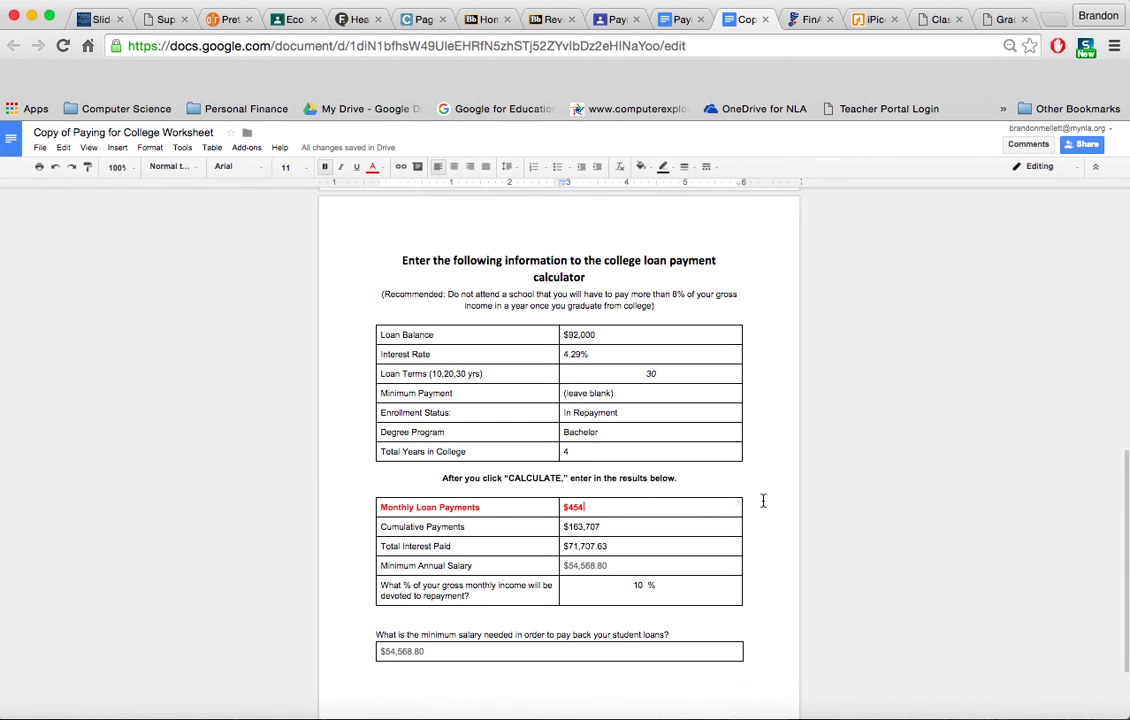
scroll(763, 500, up, 15)
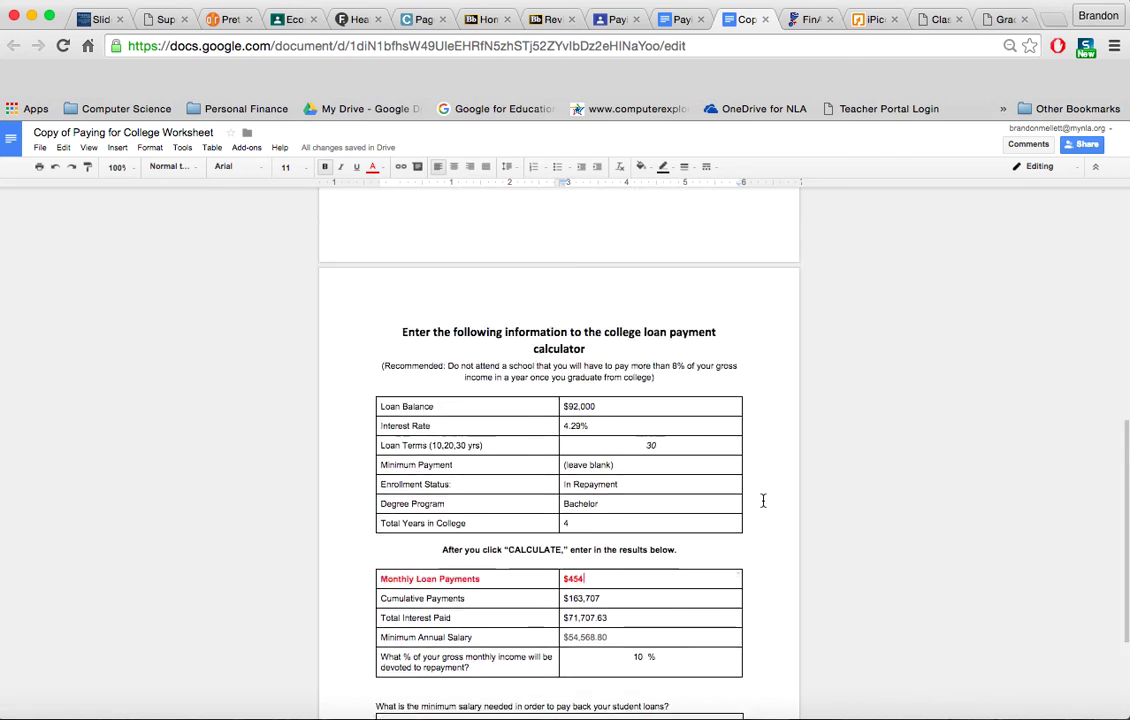
scroll(763, 500, down, 4)
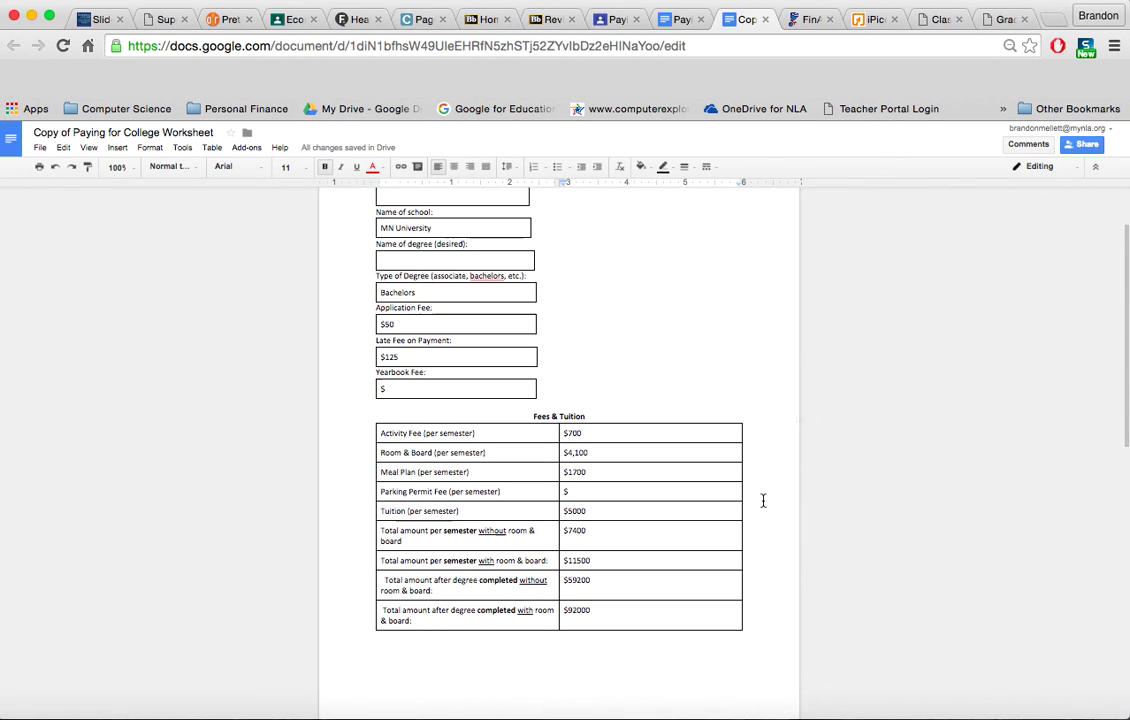